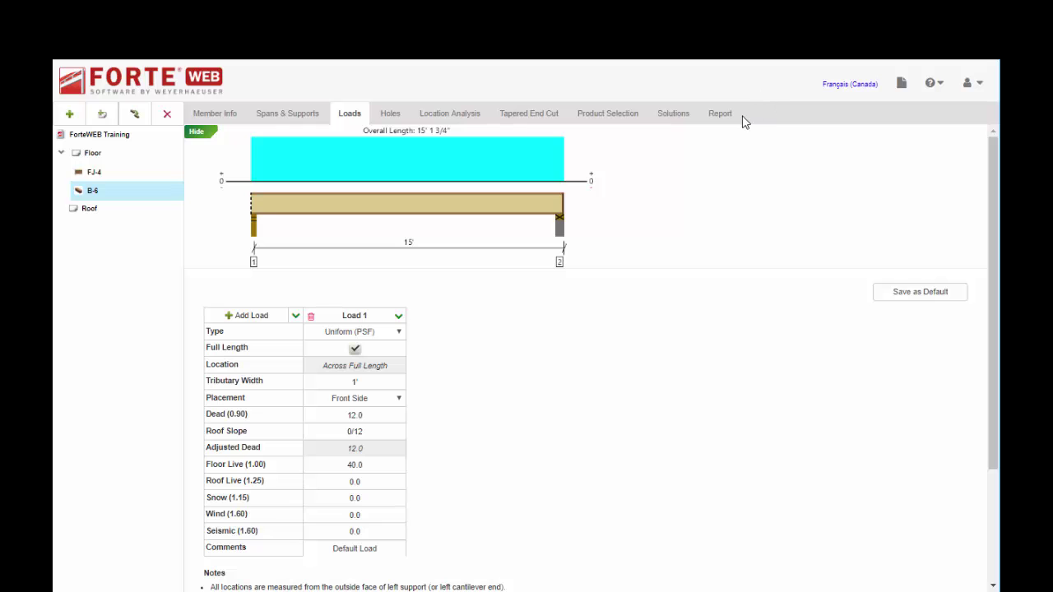
left_click(220, 115)
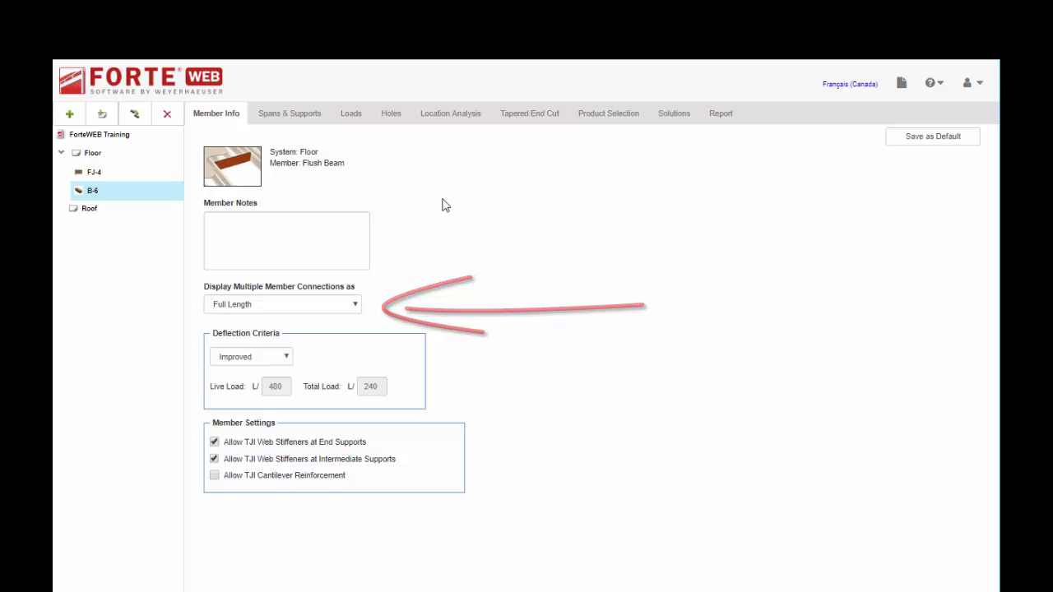
left_click(352, 114)
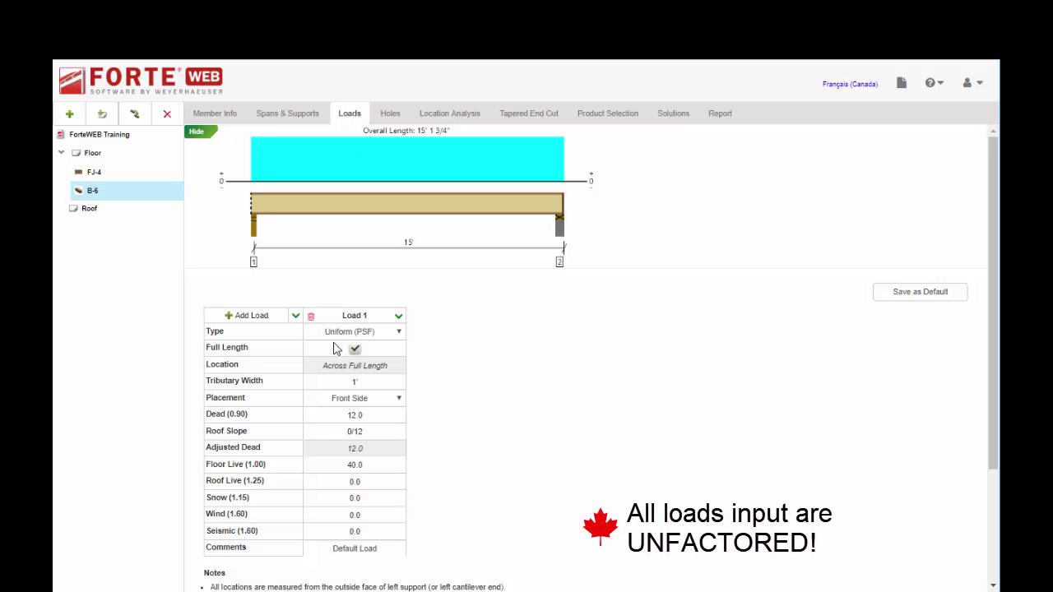
left_click(400, 332)
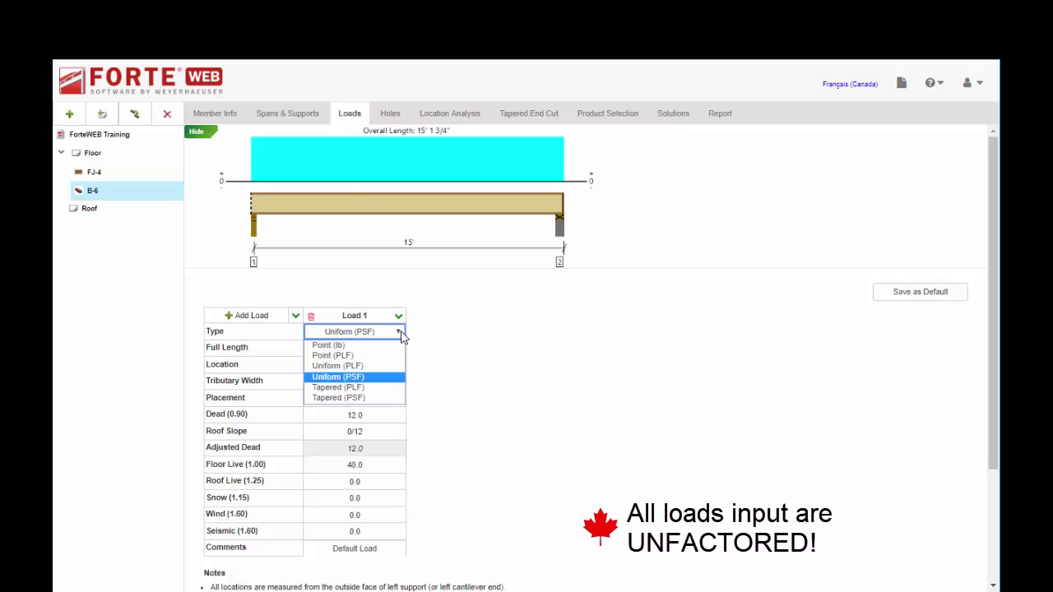
left_click(325, 367)
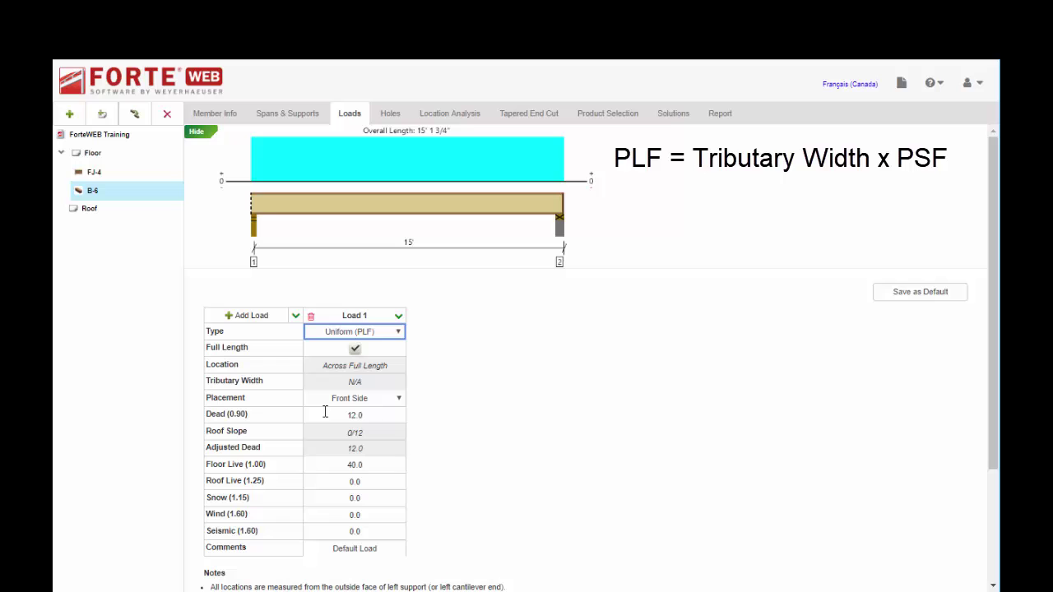
left_click(372, 332)
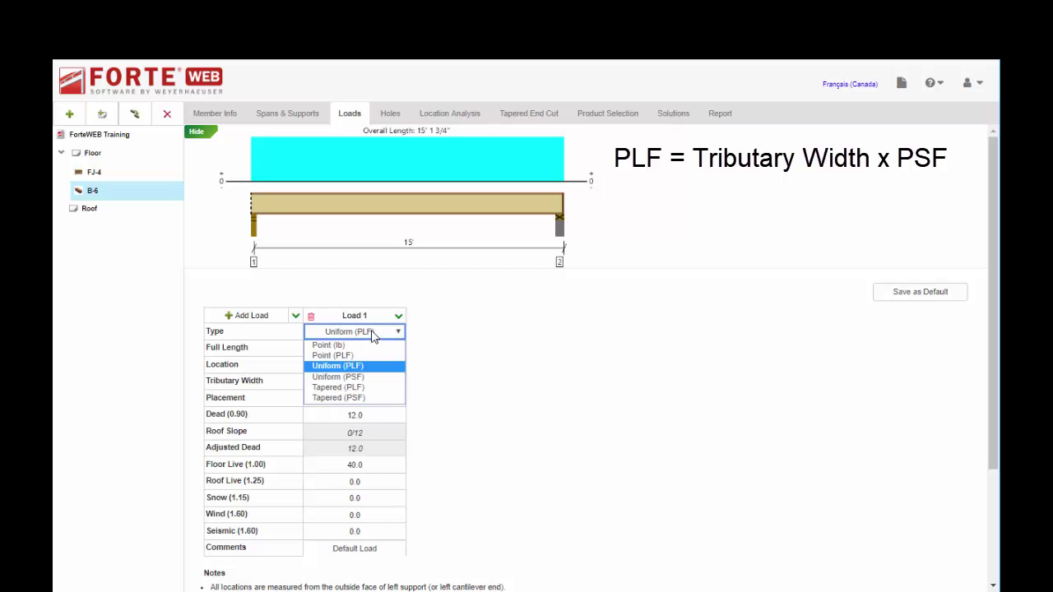
left_click(354, 376)
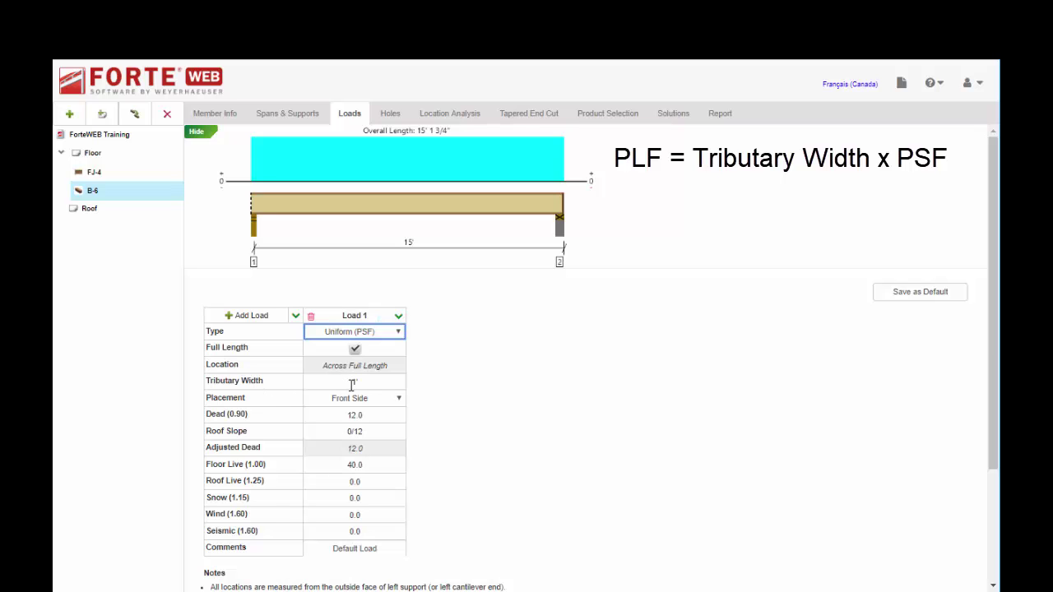
Give Load 1 an 8" tributary width placed on top of the beam.
left_click(354, 381)
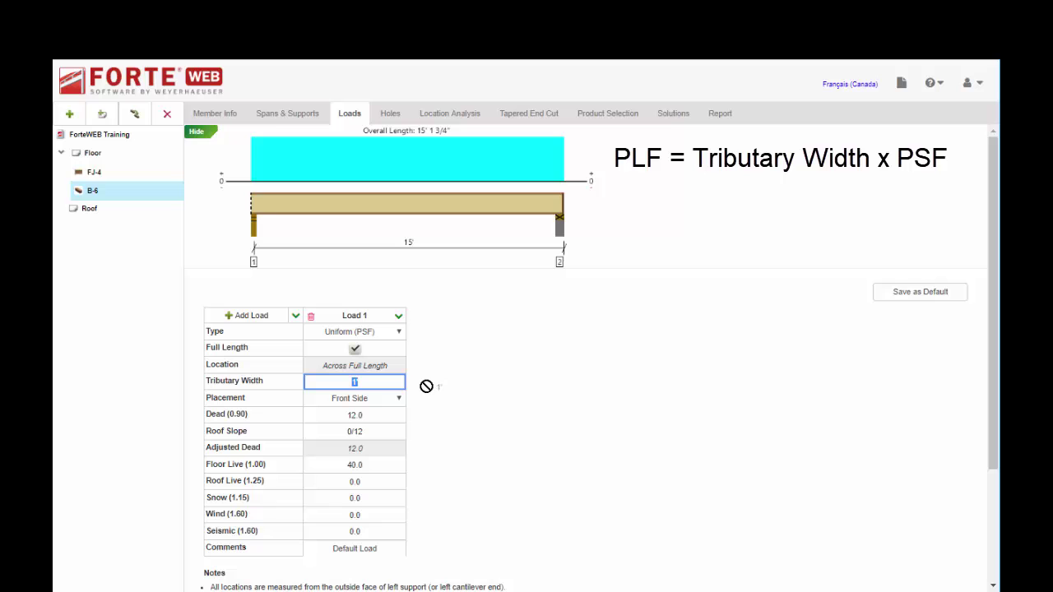
type("8'")
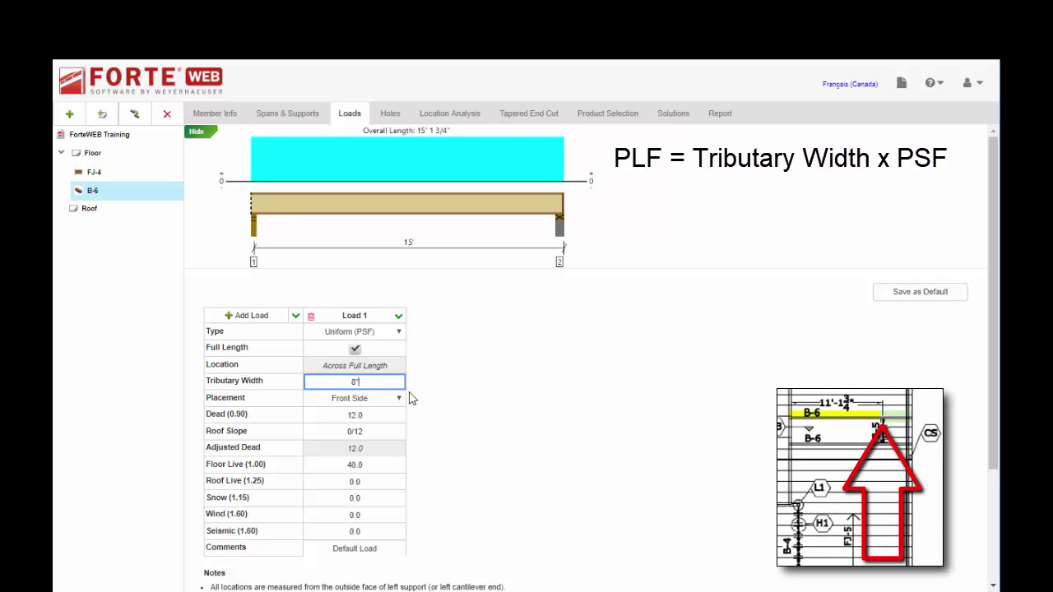
left_click(403, 399)
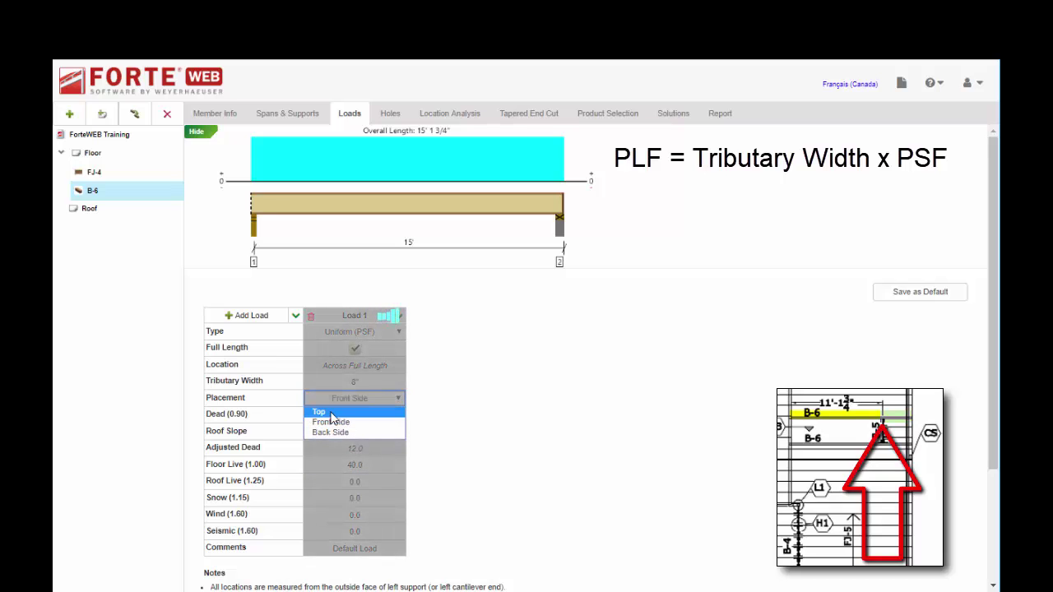
left_click(331, 420)
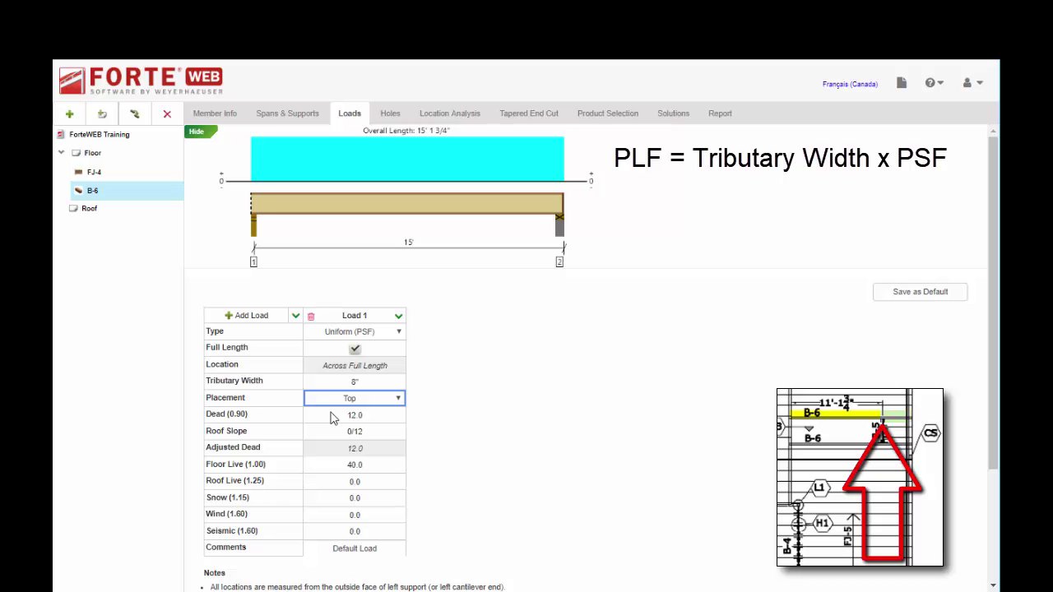
Limit Load 1 to run from 0 to 11' 1 3/4" instead of full length.
left_click(355, 349)
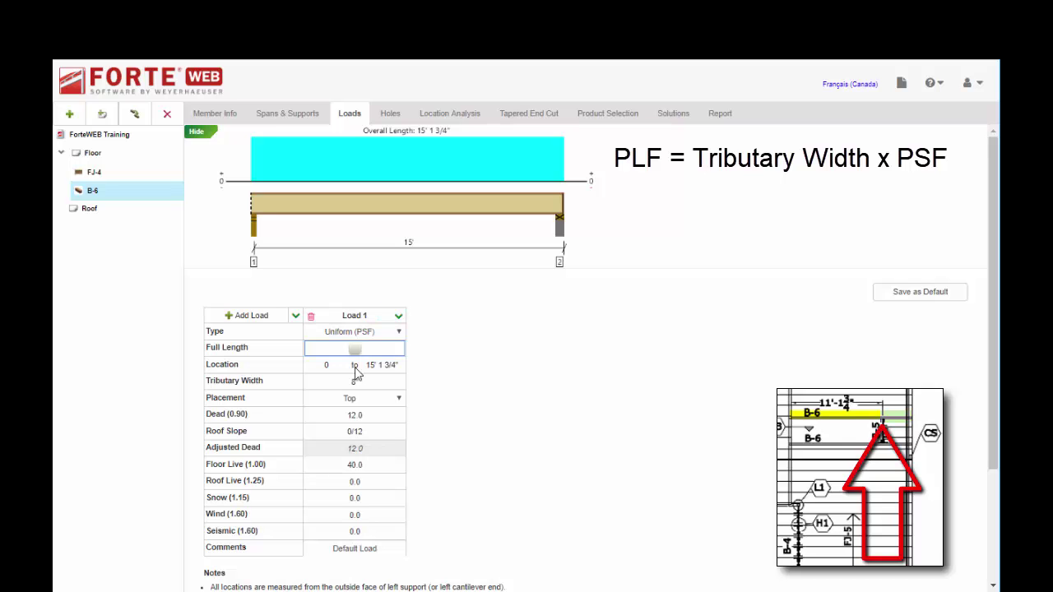
left_click(366, 365)
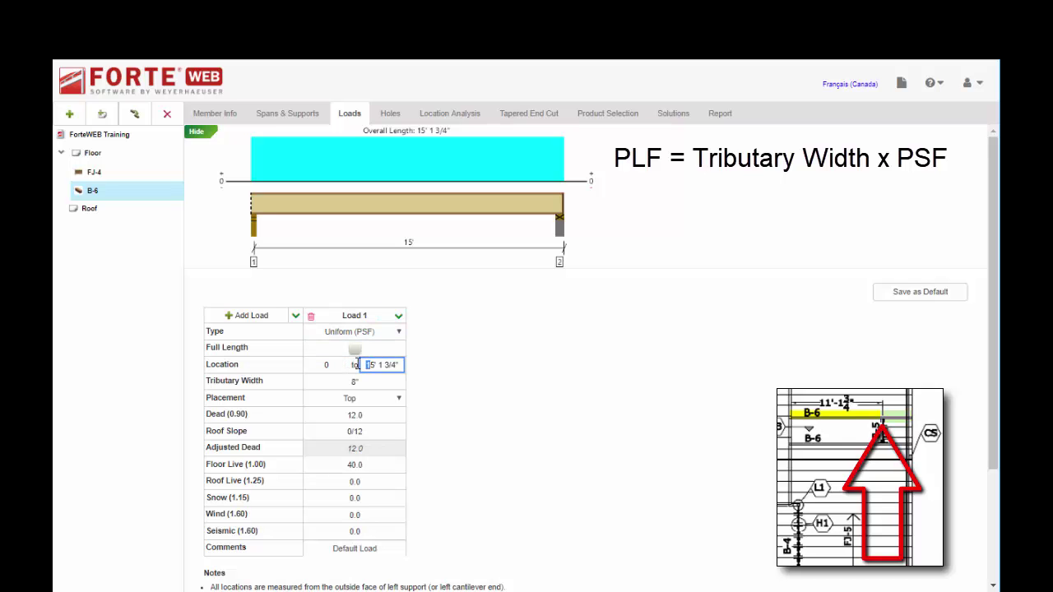
key("Delete")
key("Delete")
type("11")
left_click(359, 382)
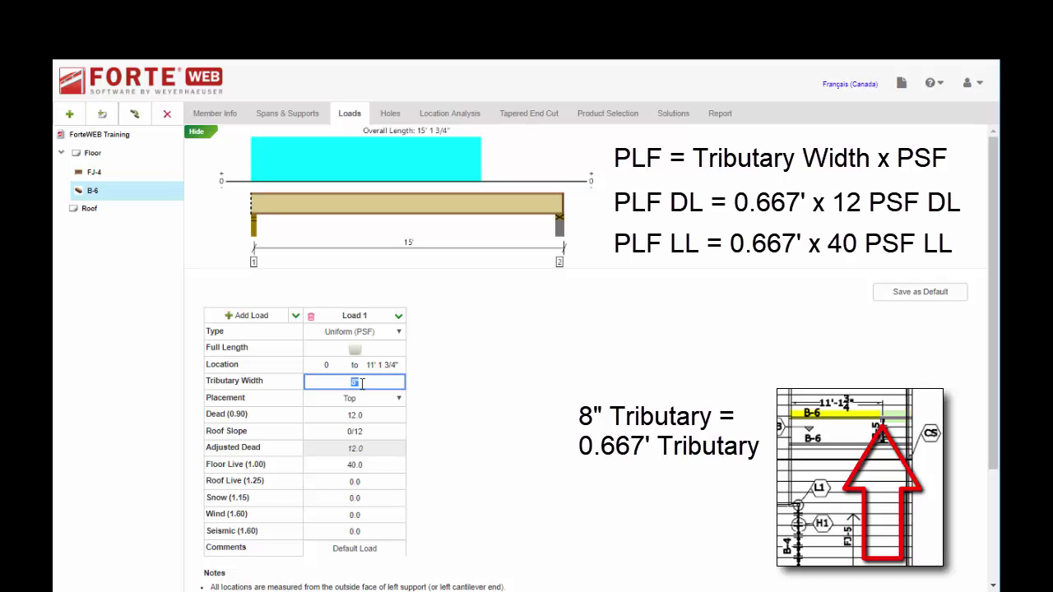
left_click(401, 318)
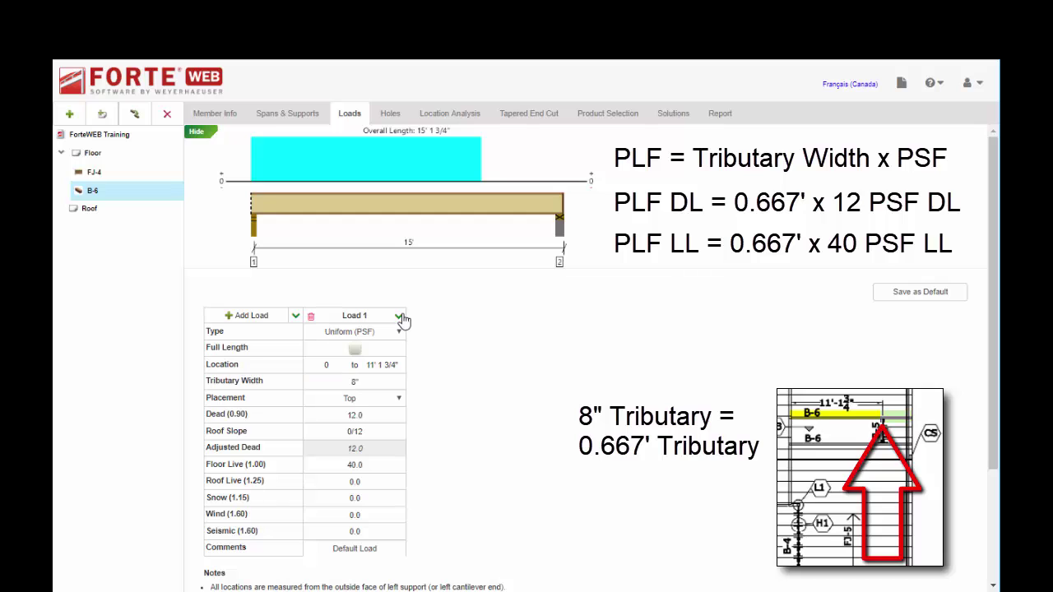
left_click(354, 342)
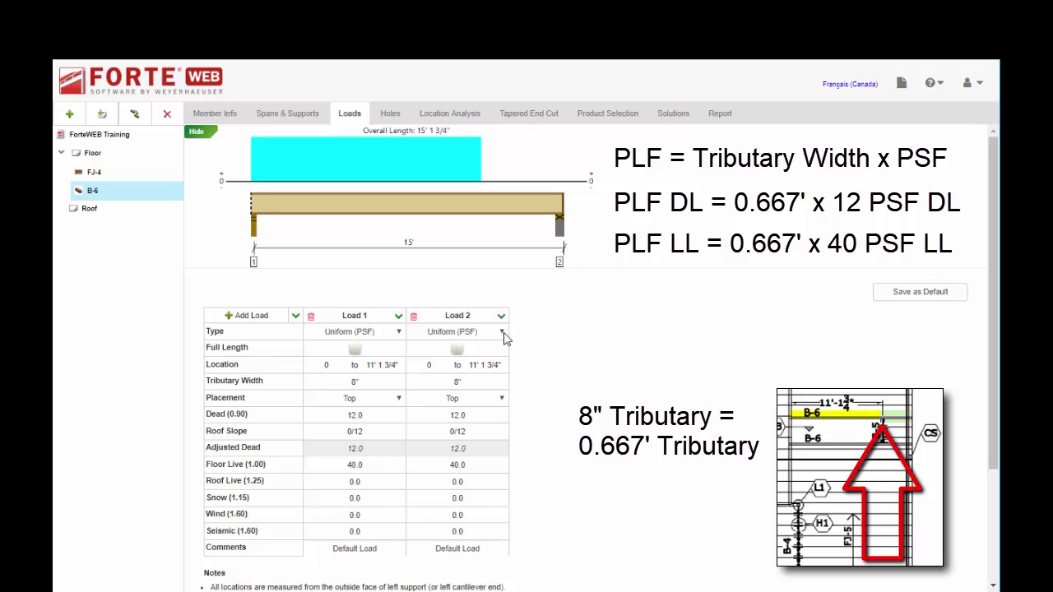
left_click(503, 332)
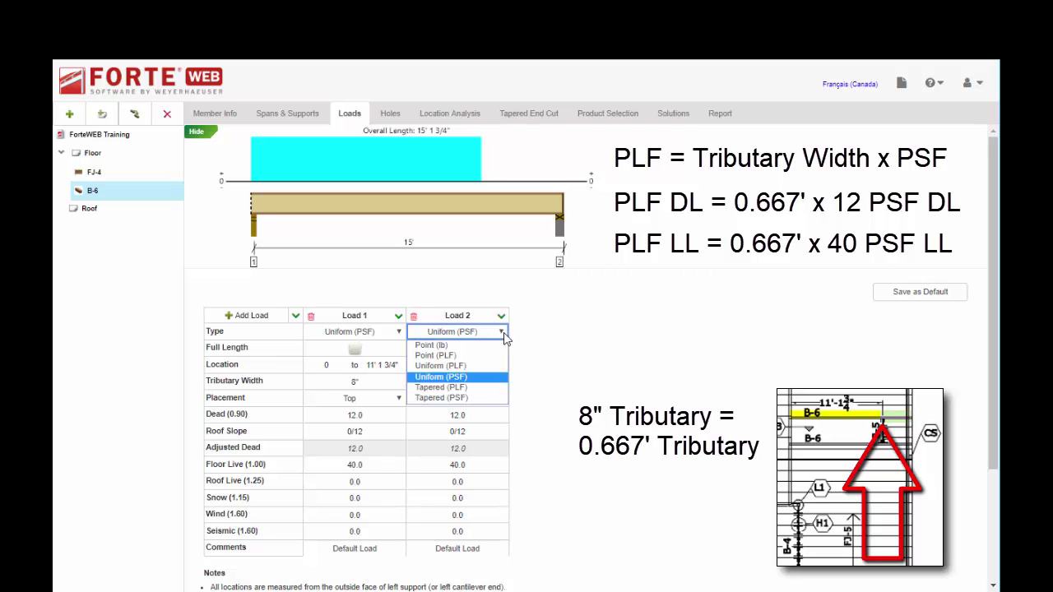
left_click(465, 367)
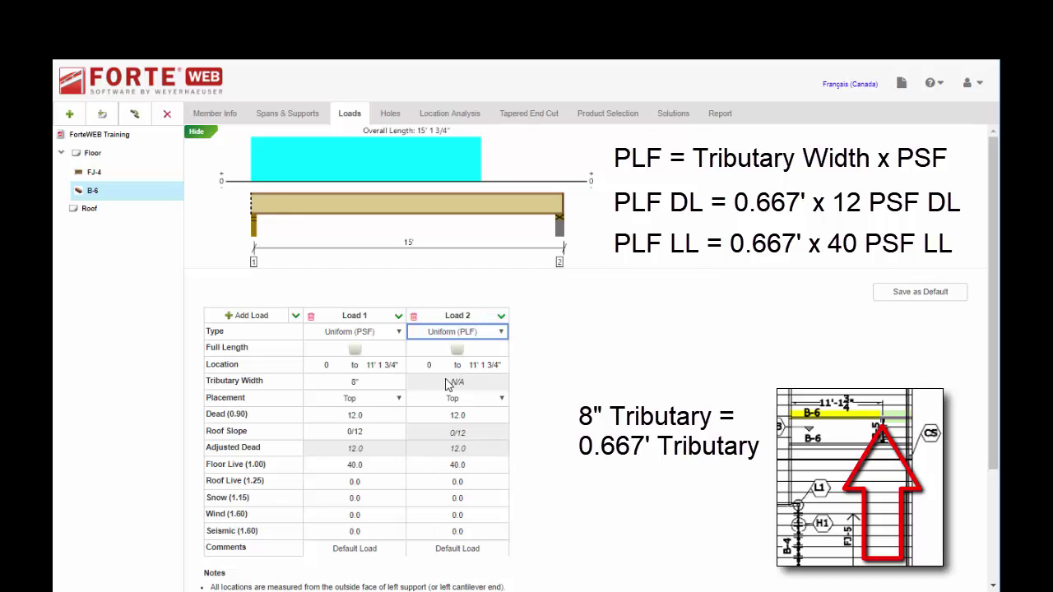
left_click(468, 416)
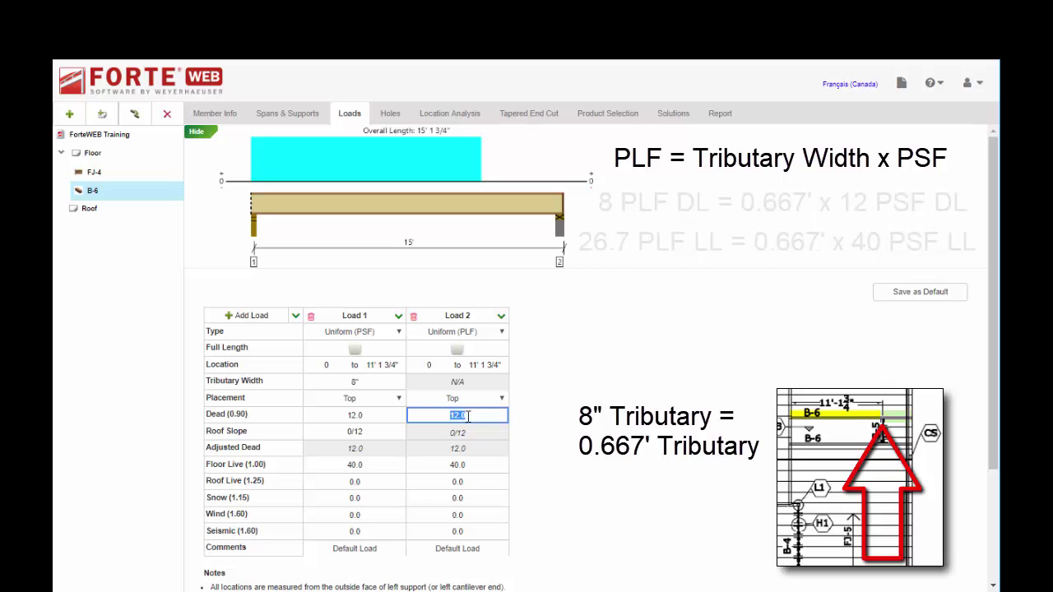
type("8")
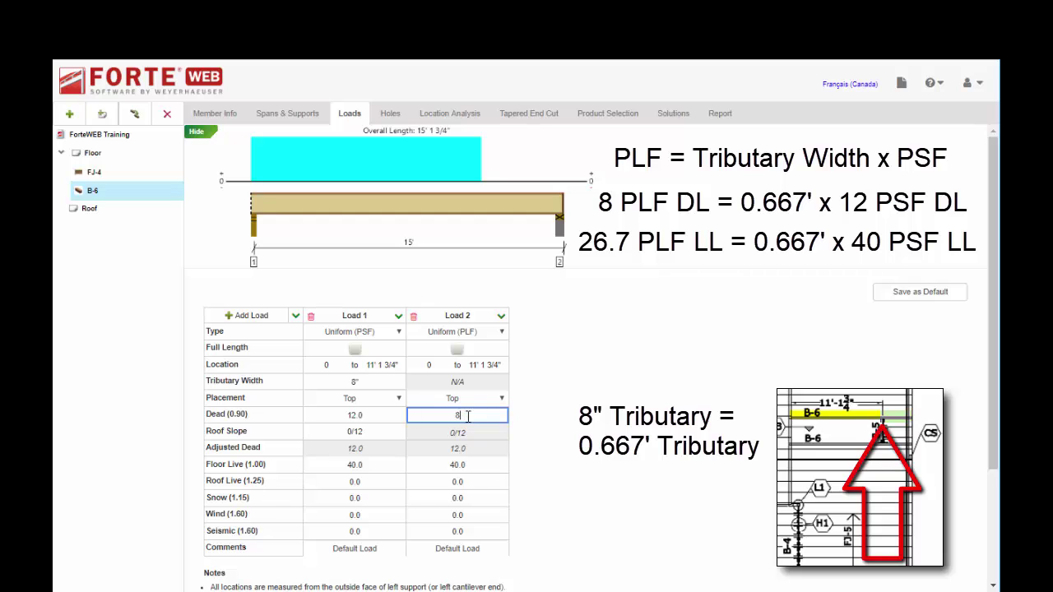
left_click(486, 466)
type("26")
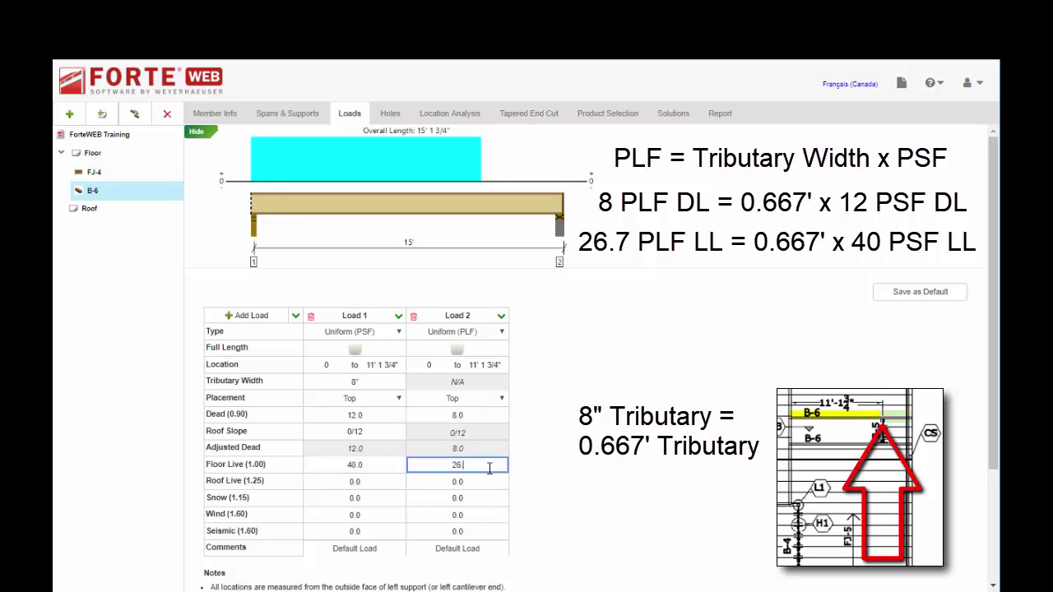
type(".667")
key("Tab")
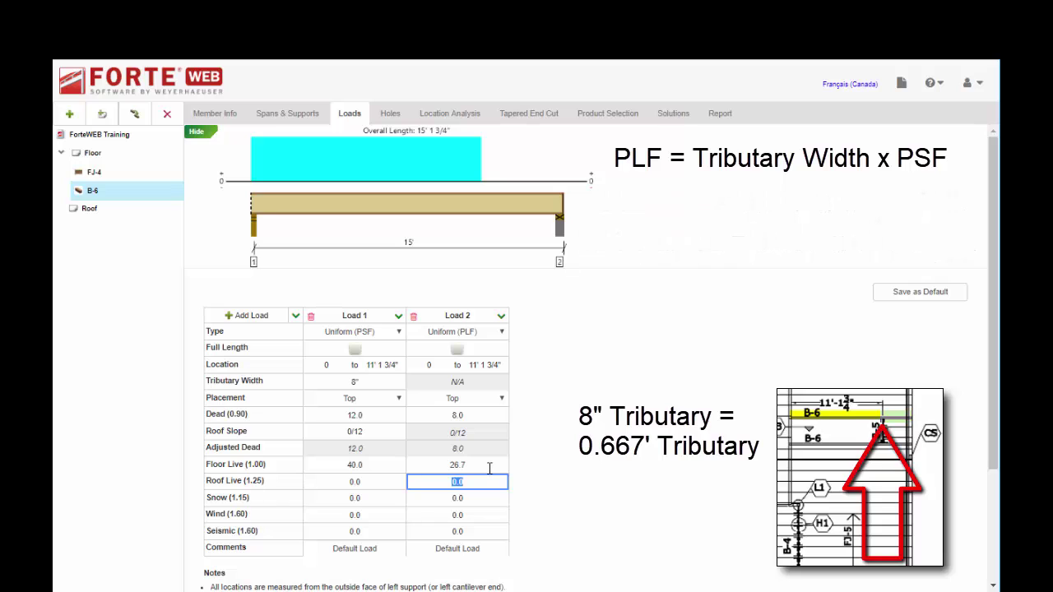
left_click(416, 321)
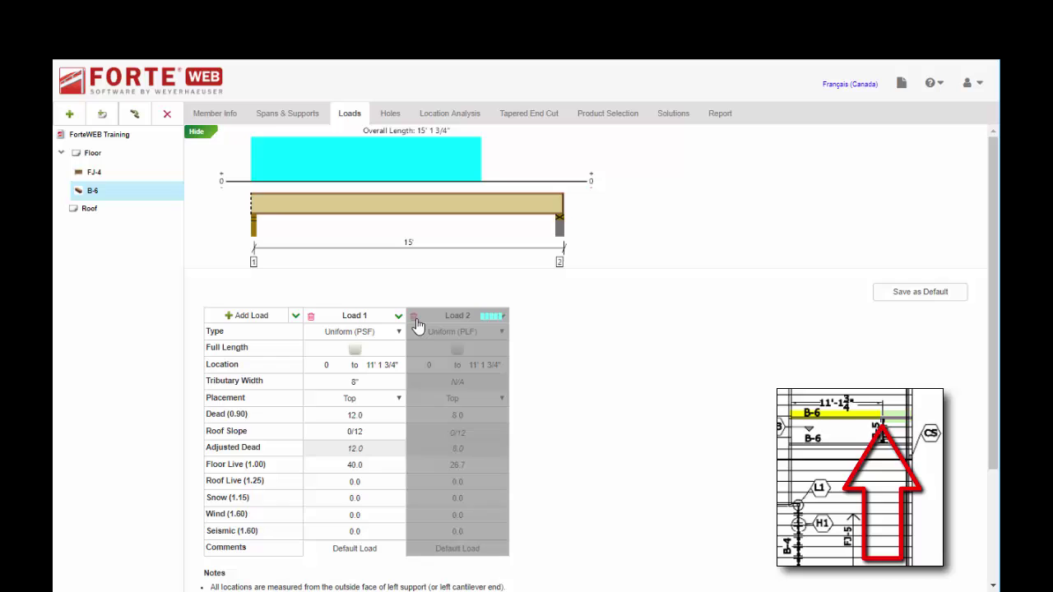
Add a new point Load 2 located at 11' 1 3/4".
left_click(247, 316)
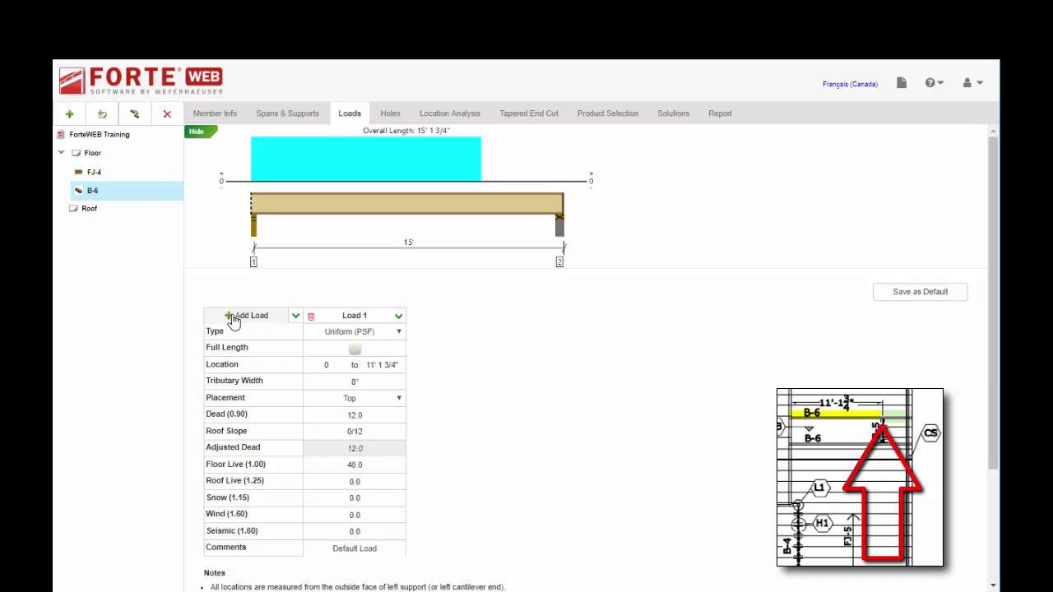
left_click(233, 318)
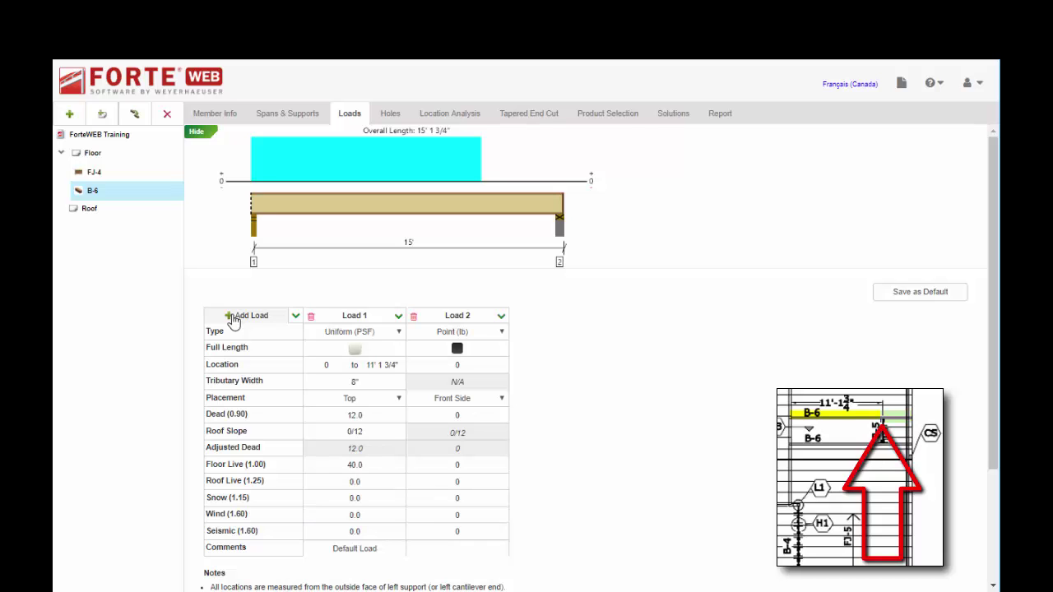
left_click(482, 365)
type("11")
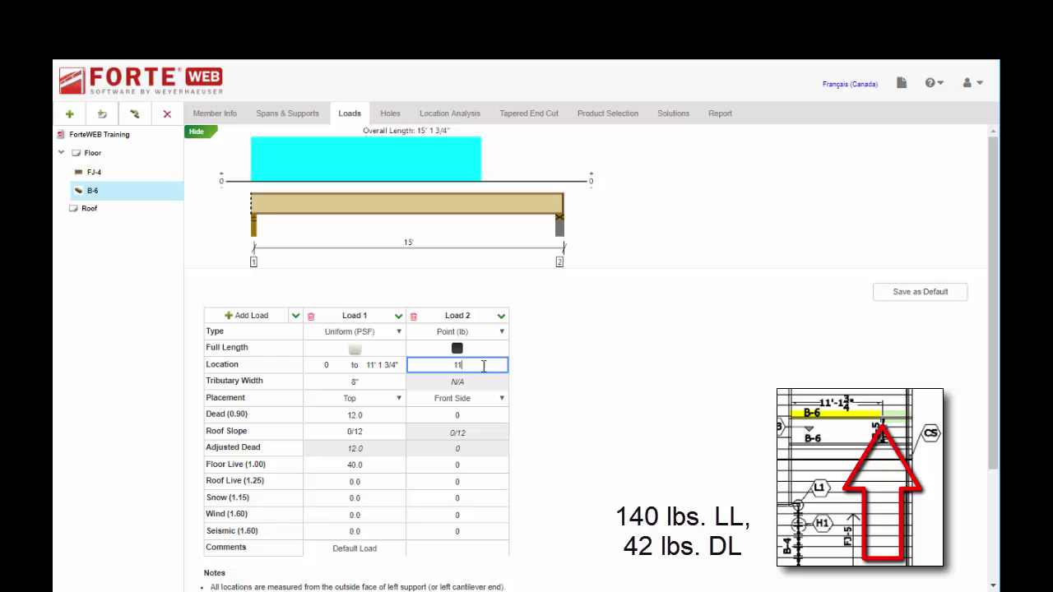
type(" 1 12")
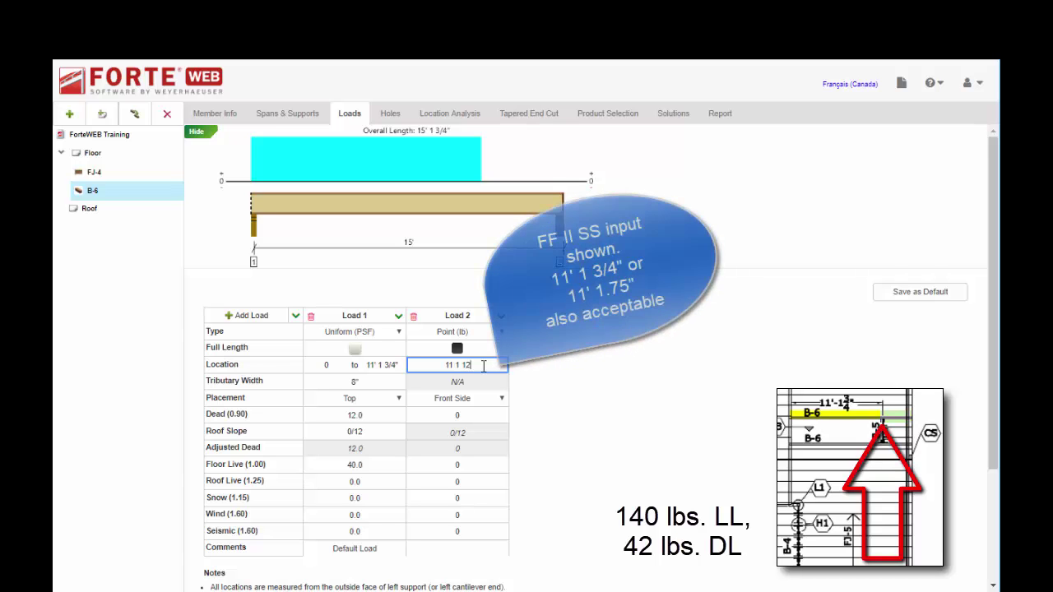
key("Tab")
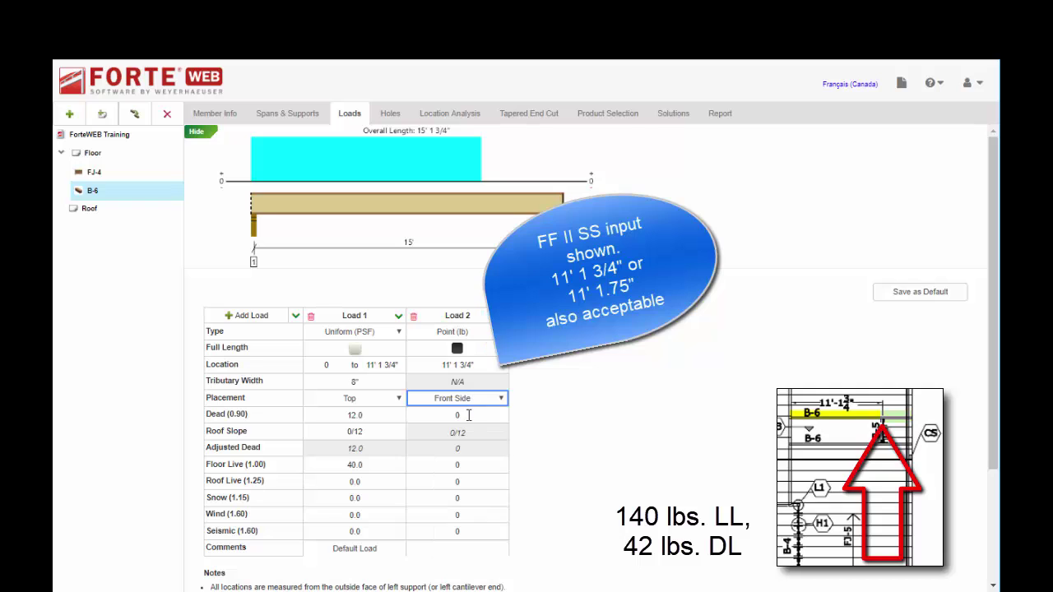
Give Load 2 42 dead, 140 floor live, and the comment 'B-5 Point Load'.
left_click(468, 415)
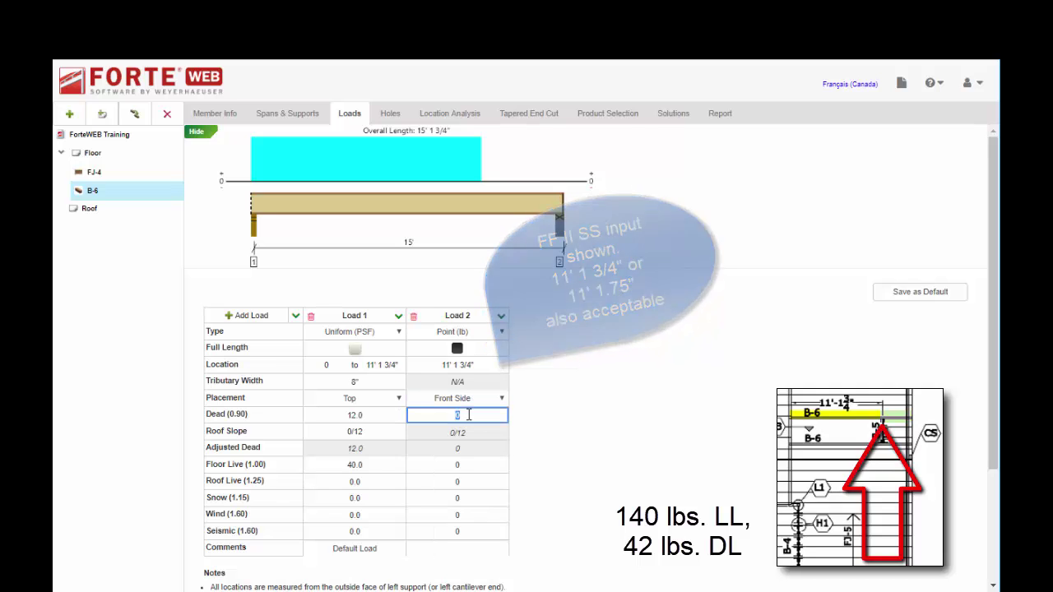
type("42")
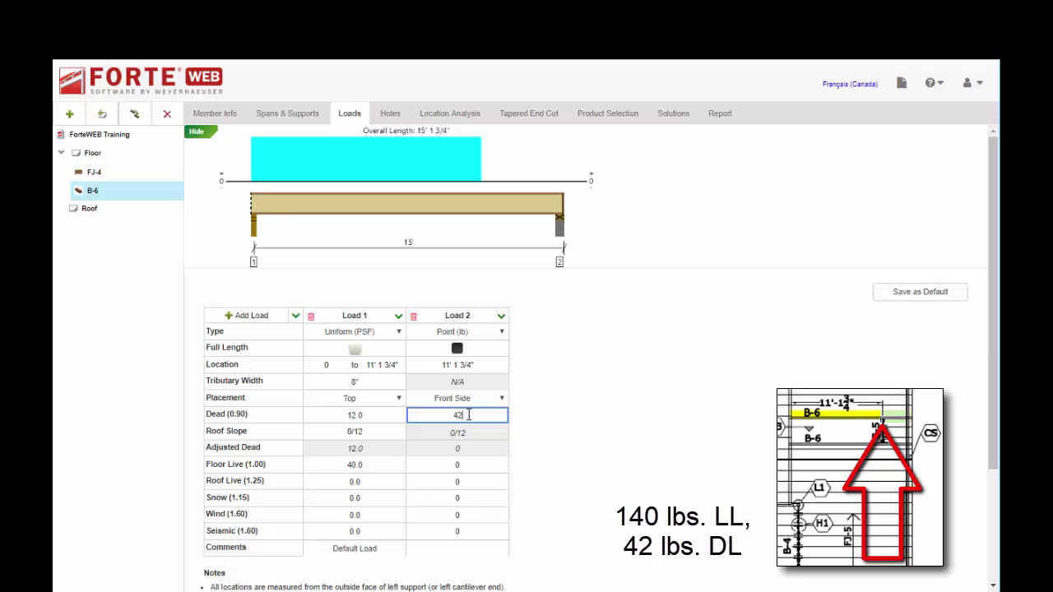
left_click(460, 465)
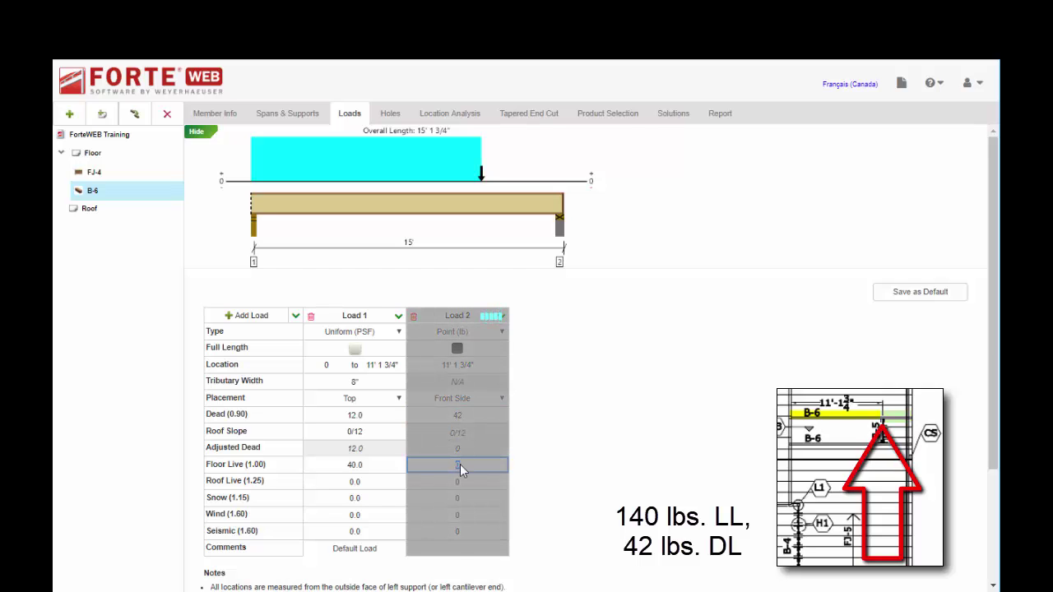
type("1")
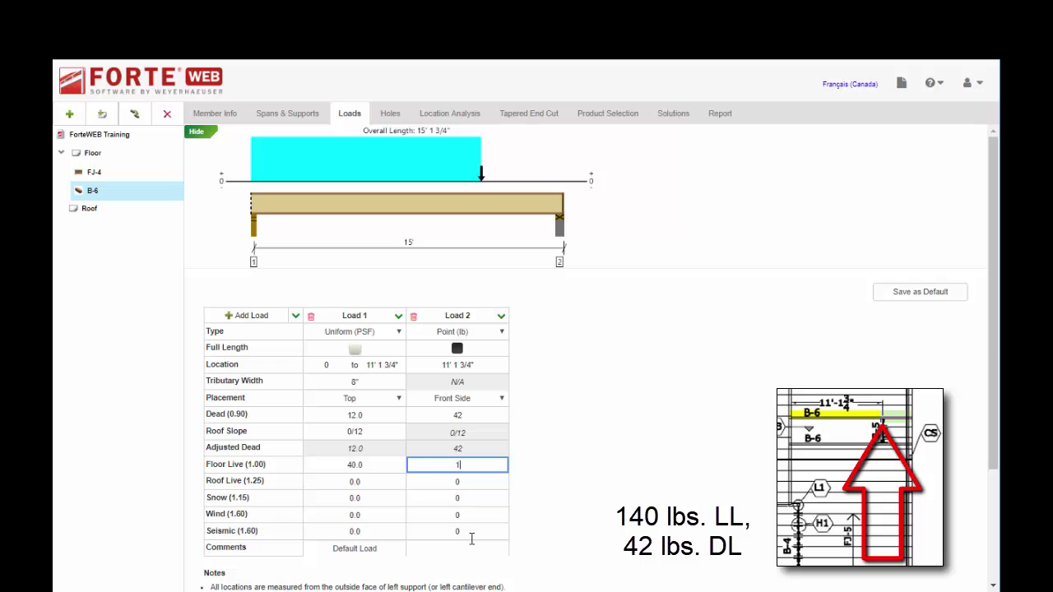
type("40")
left_click(472, 536)
left_click(470, 548)
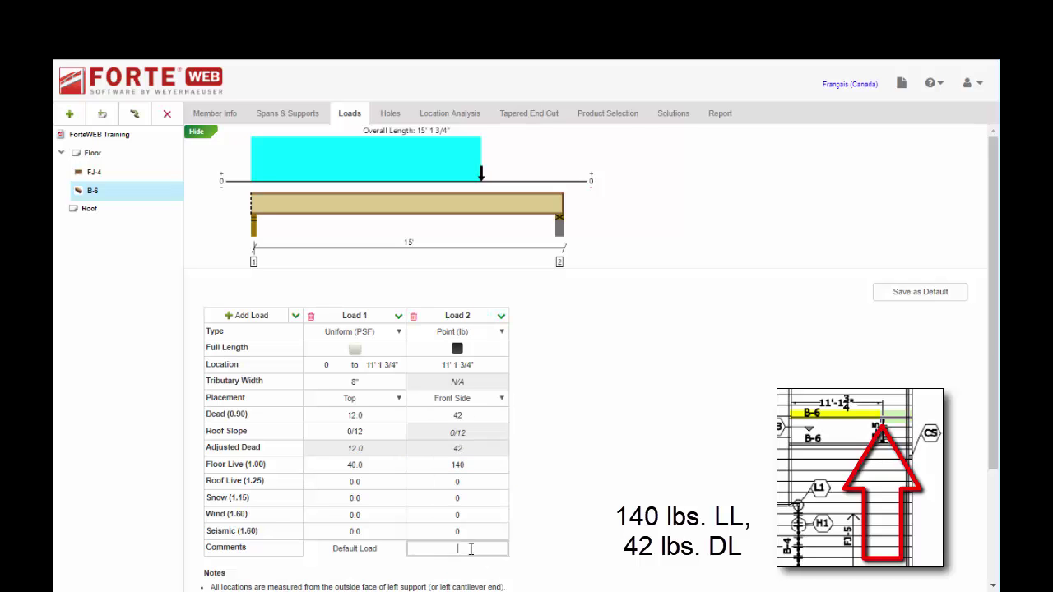
type("B")
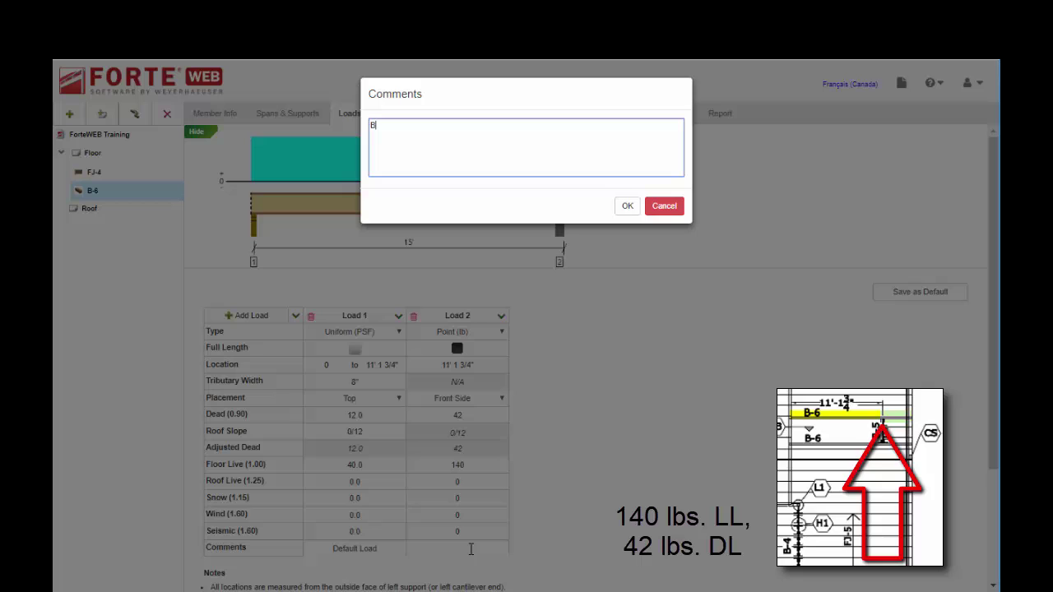
type("-5 Point Load")
left_click(627, 206)
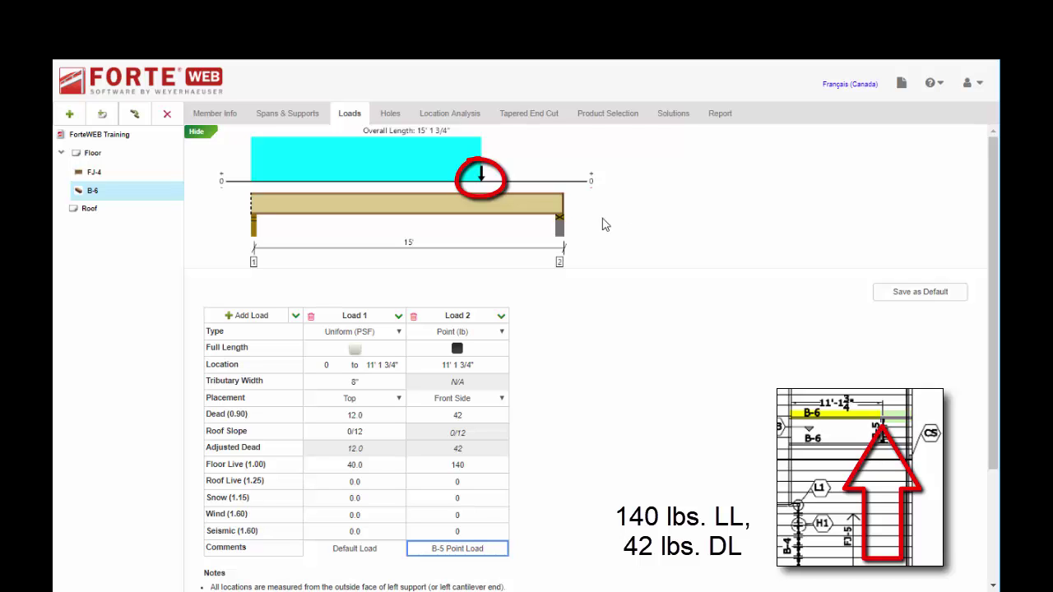
Copy Load 1 as Load 3 and set its end location to 15' 1 3/4".
left_click(398, 319)
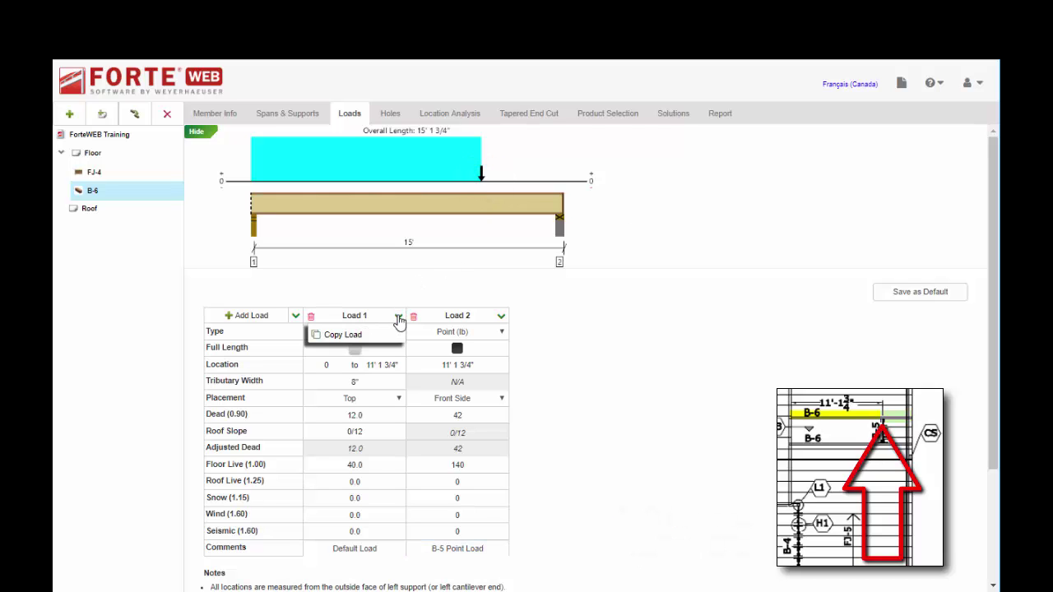
left_click(364, 338)
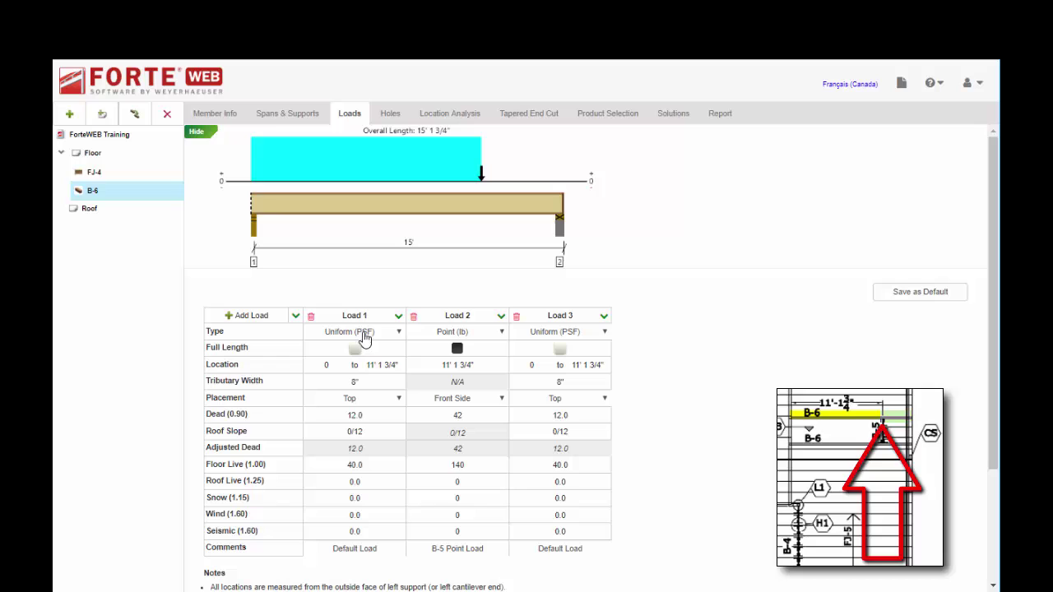
left_click(568, 367)
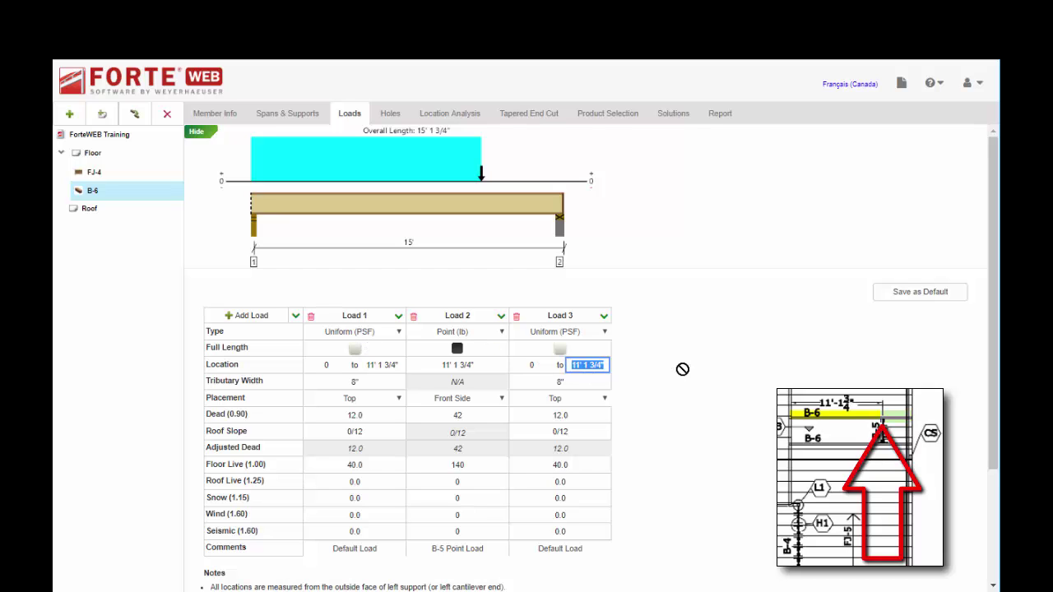
type("6")
key("Tab")
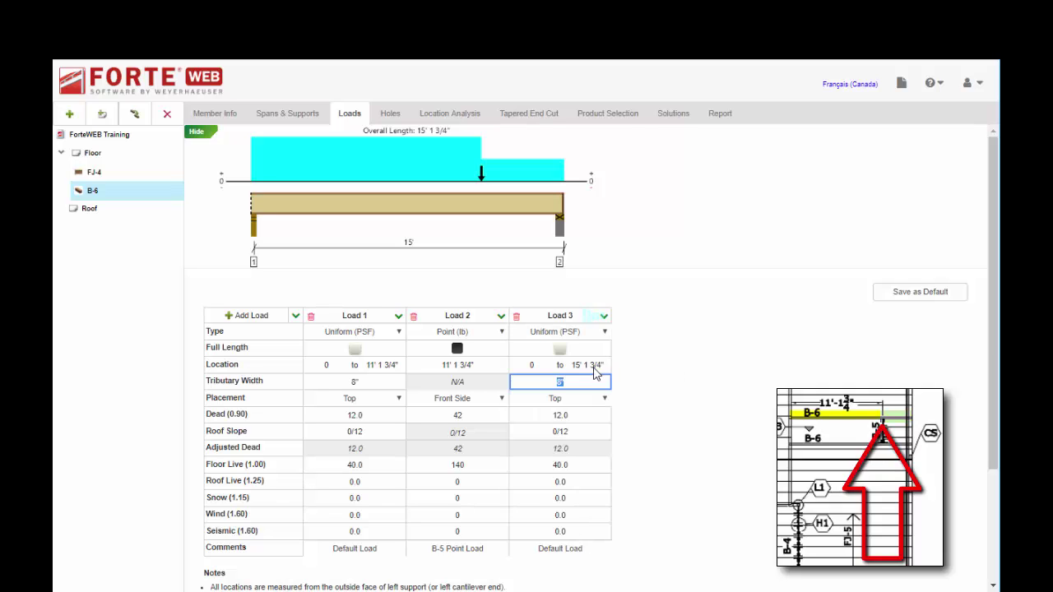
Set Load 3's start to 11' 1 3/4" and its tributary width to 16".
left_click(551, 364)
type("11")
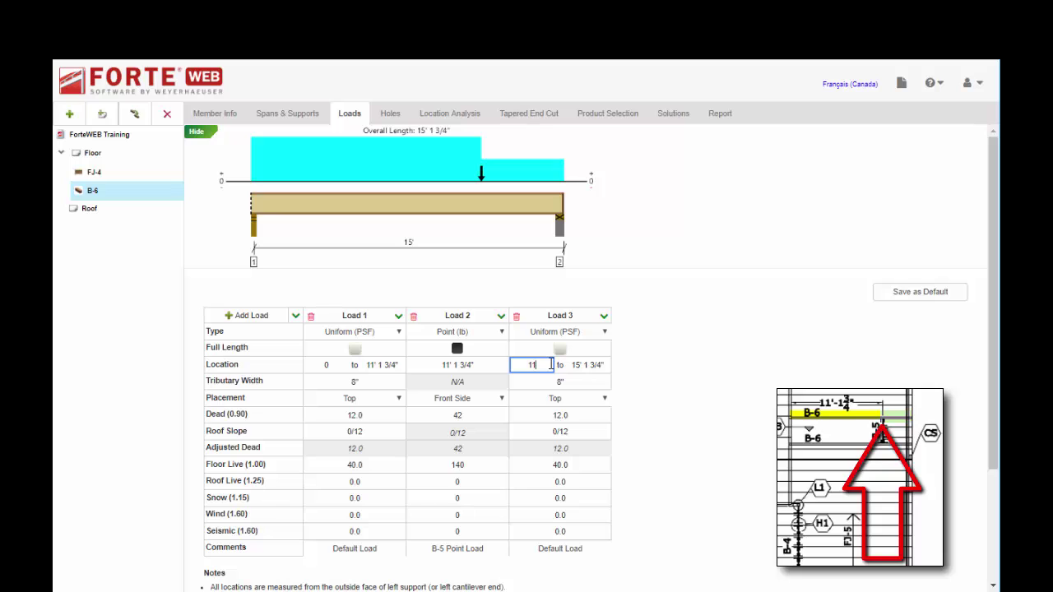
type(" 1 12")
left_click(568, 386)
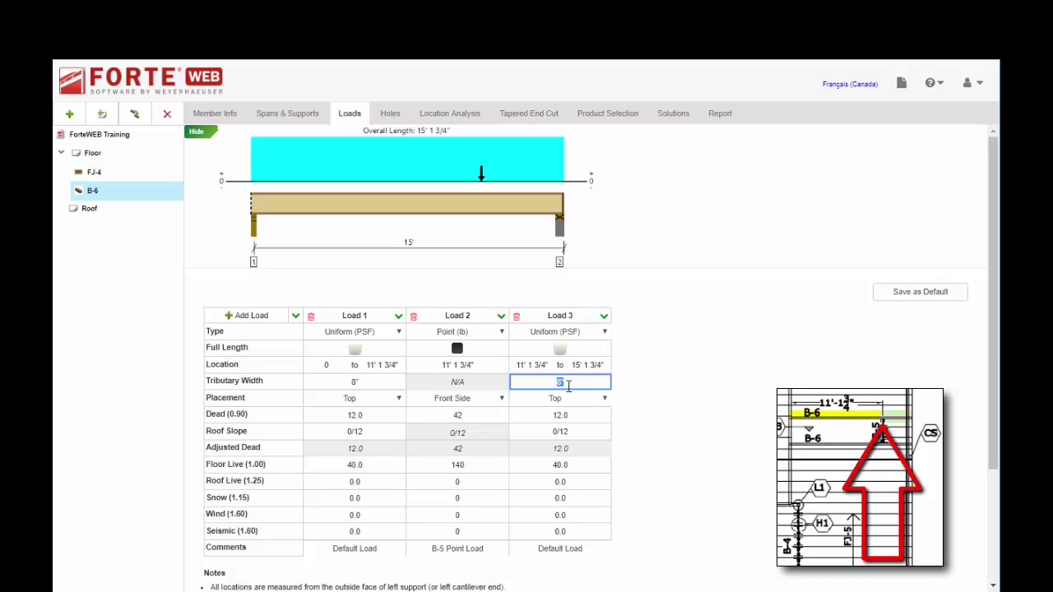
type("16")
type("'")
left_click(569, 413)
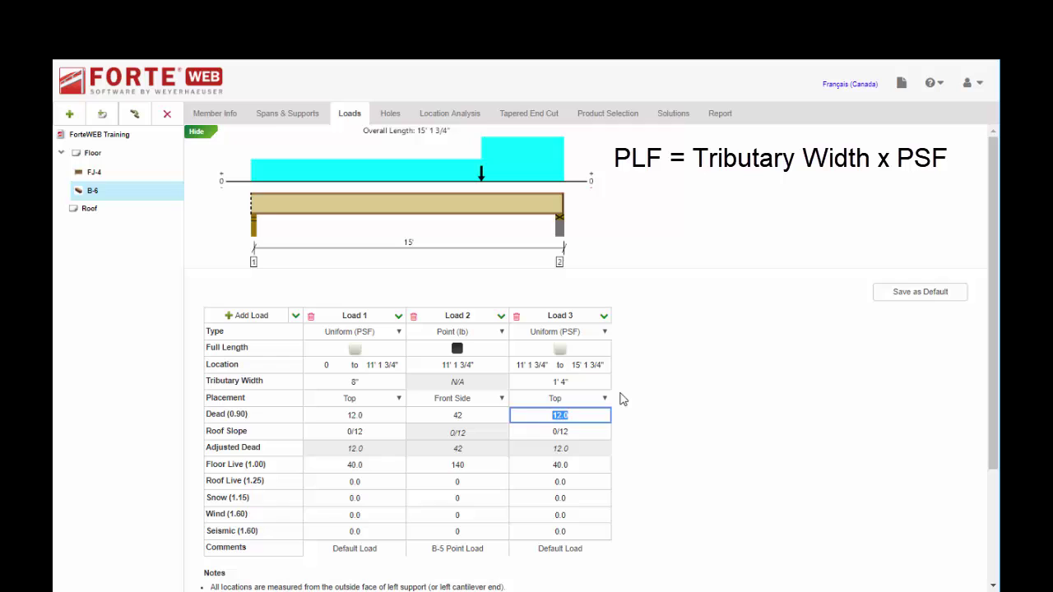
Review Load 3's load type options, leaving it as Uniform (PSF).
left_click(606, 332)
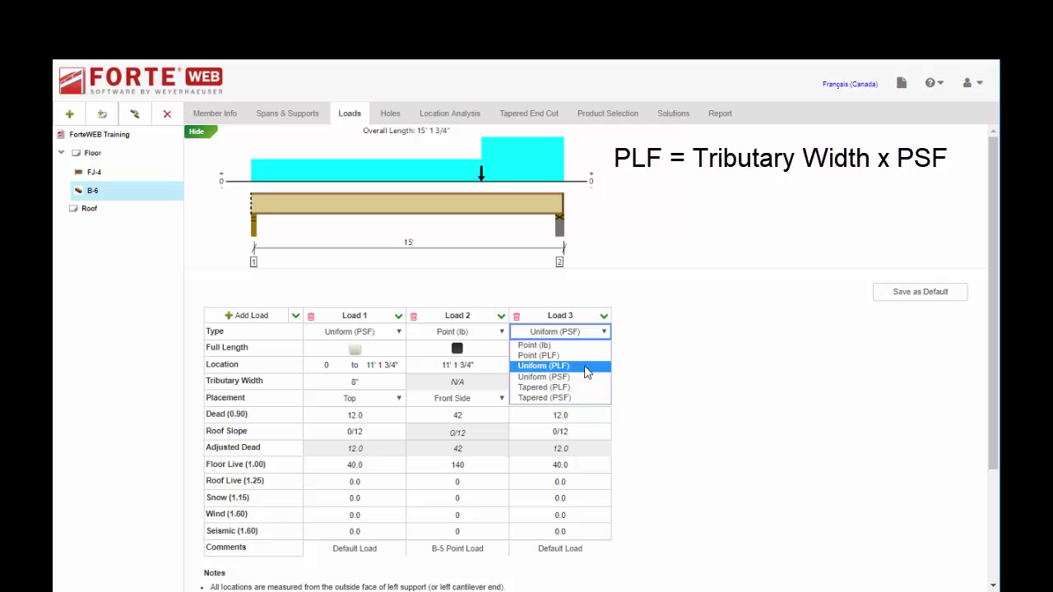
key("Escape")
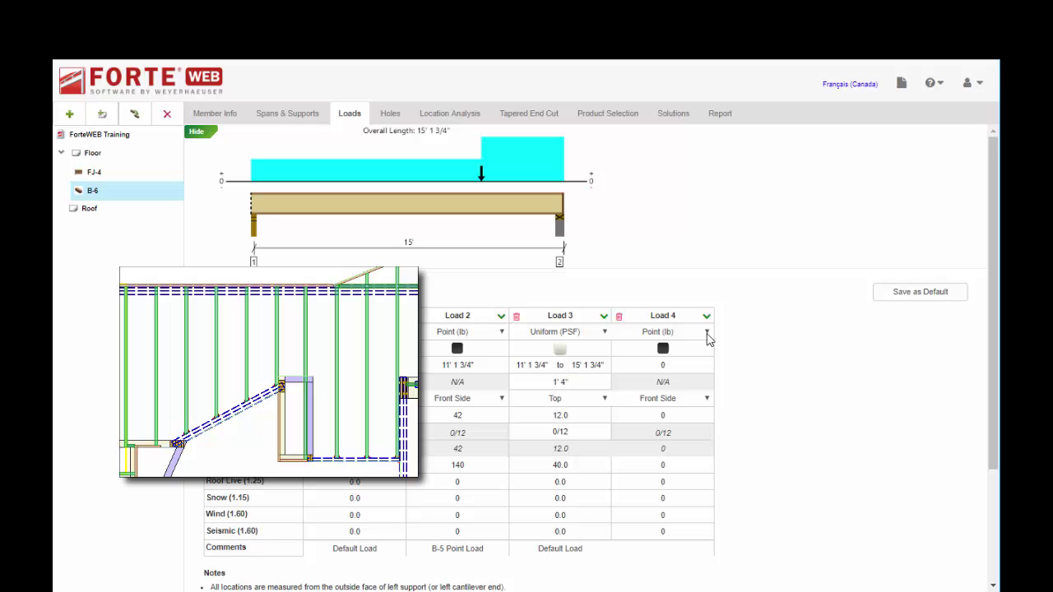
Make Load 4 a Tapered (PSF) load with tributary width 1' to 10'.
left_click(706, 333)
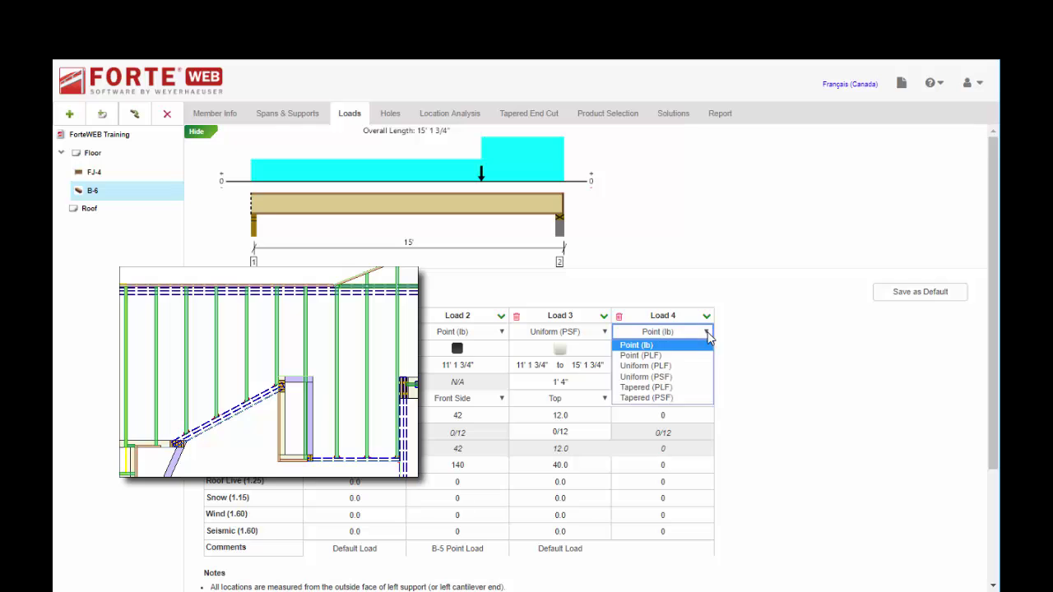
left_click(670, 399)
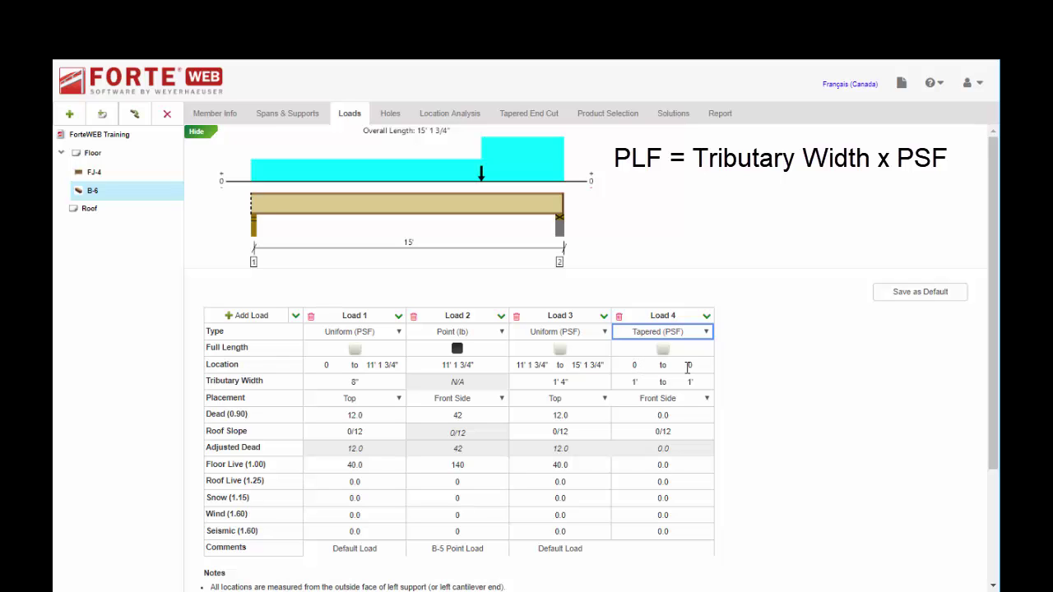
left_click(646, 382)
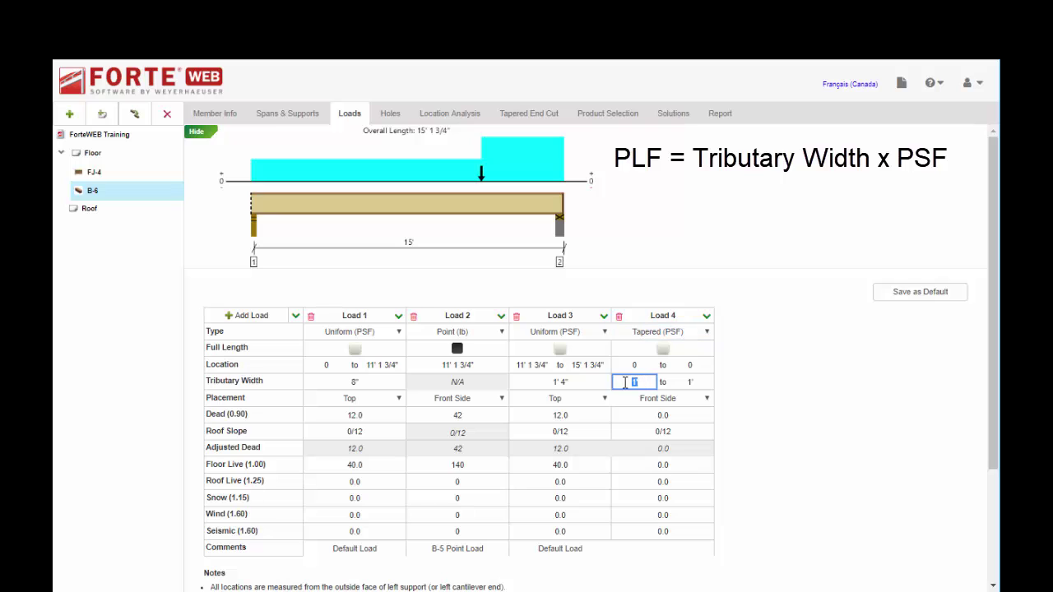
left_click(677, 382)
type("10")
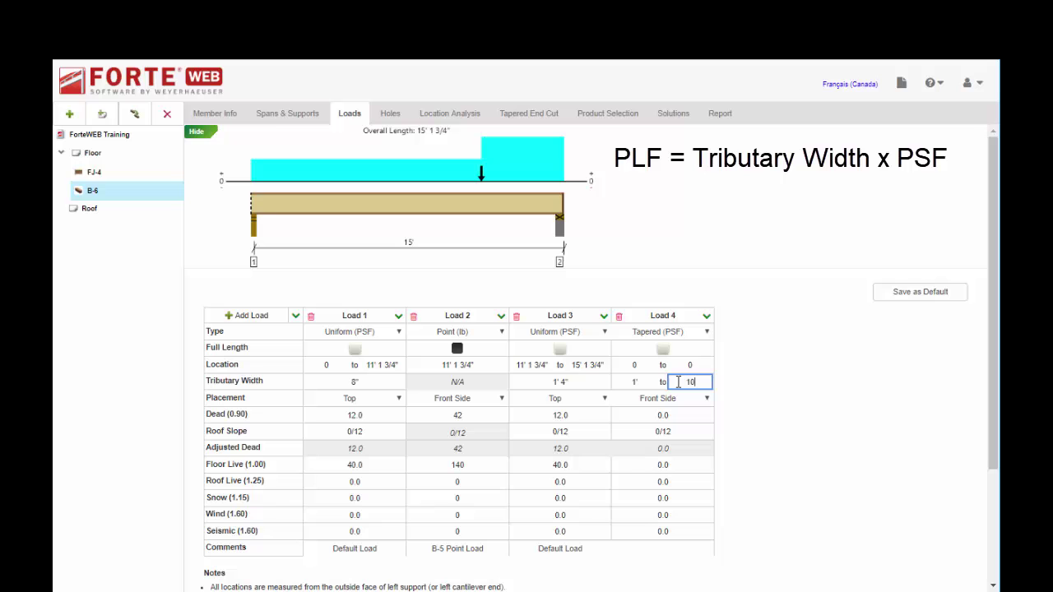
Give Load 4 dead 10, floor live 40, and location 0 to 10'.
left_click(662, 414)
type("10")
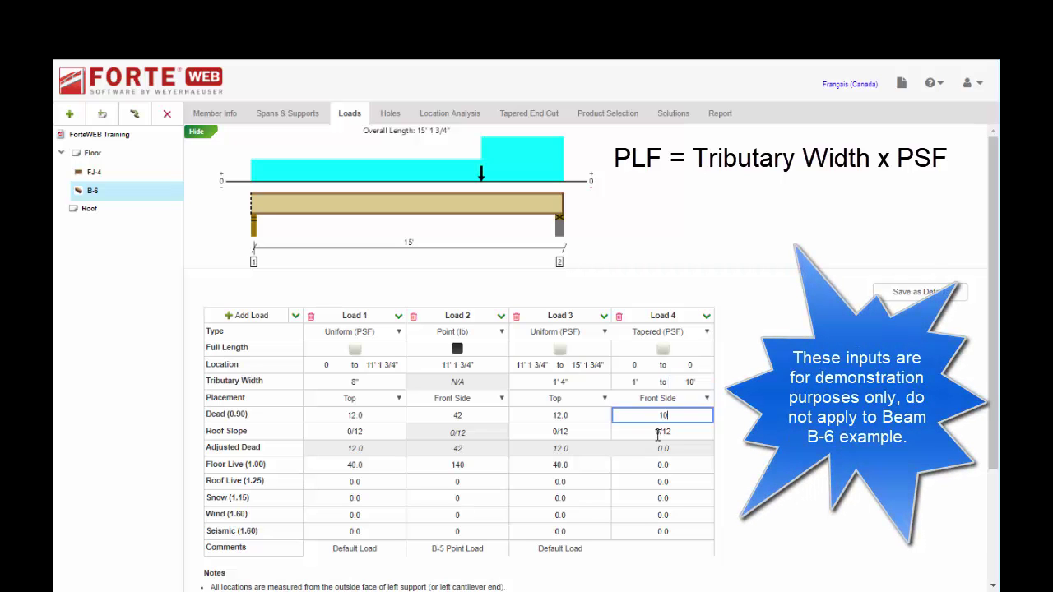
left_click(659, 464)
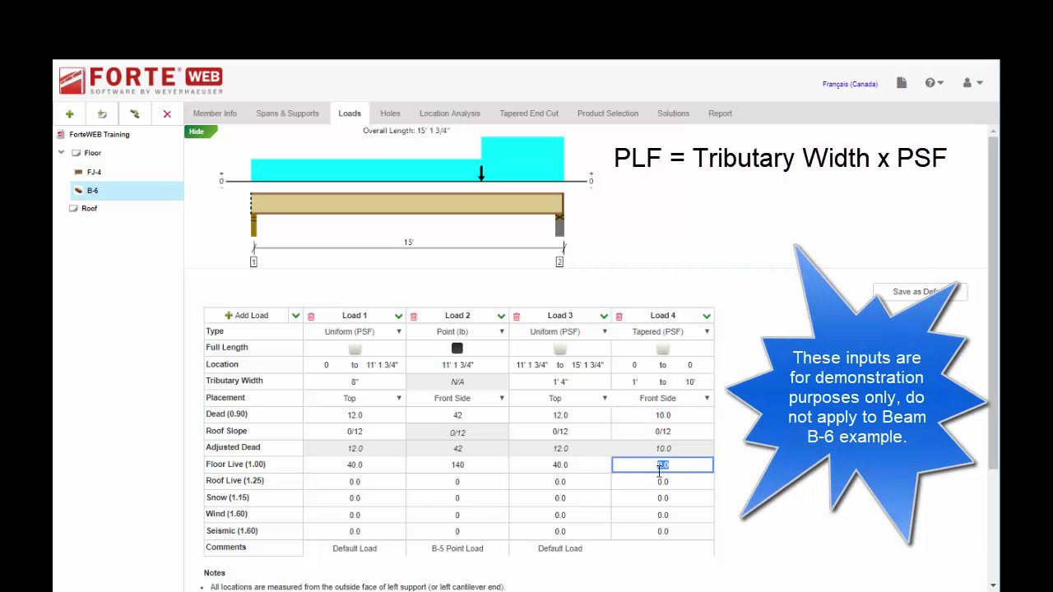
type("40")
left_click(691, 366)
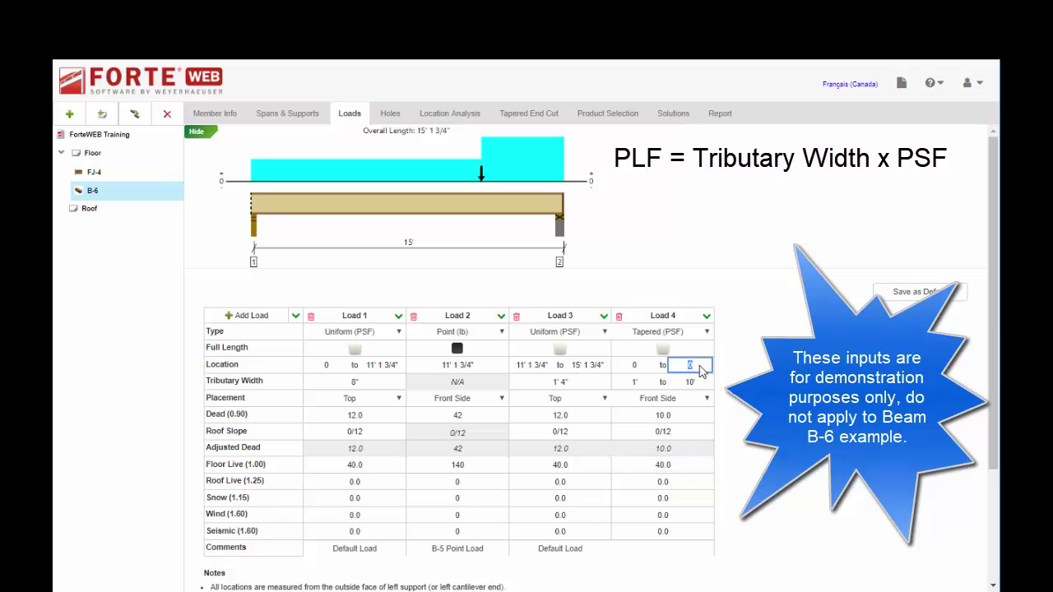
double_click(690, 366)
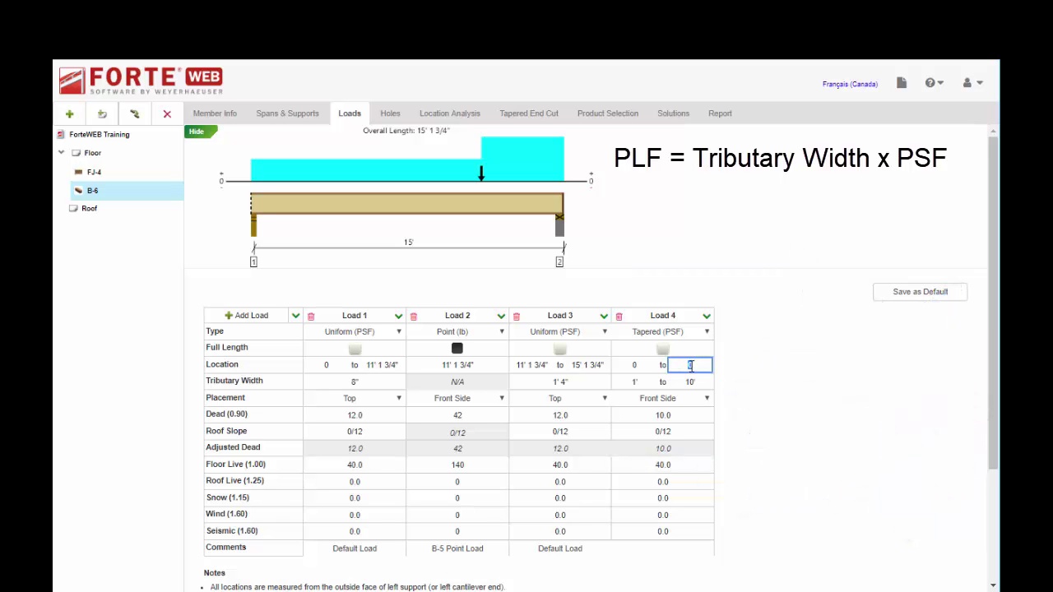
type("10")
key("Tab")
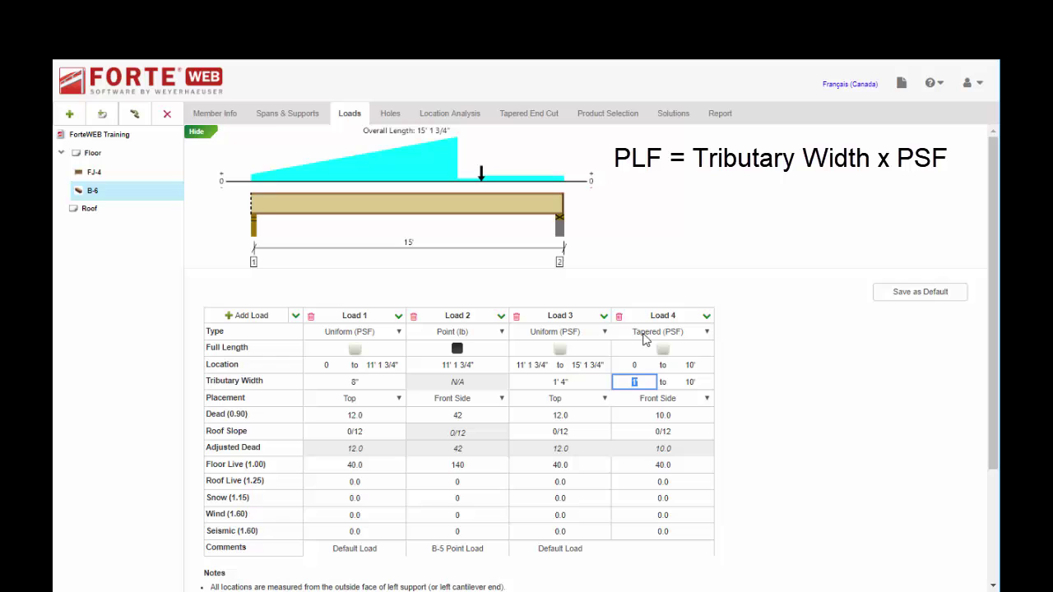
left_click(645, 334)
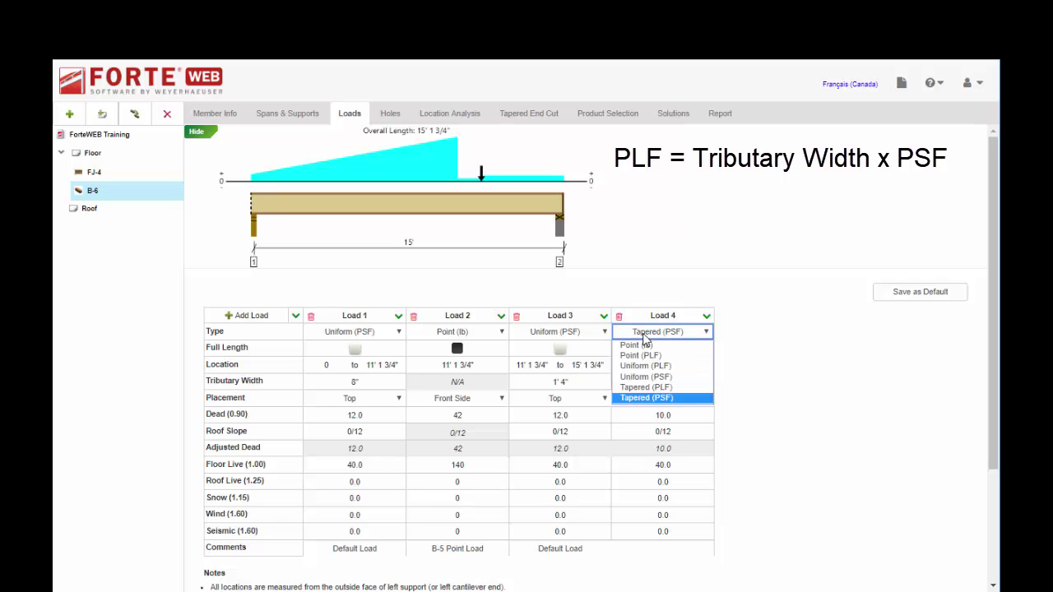
left_click(654, 398)
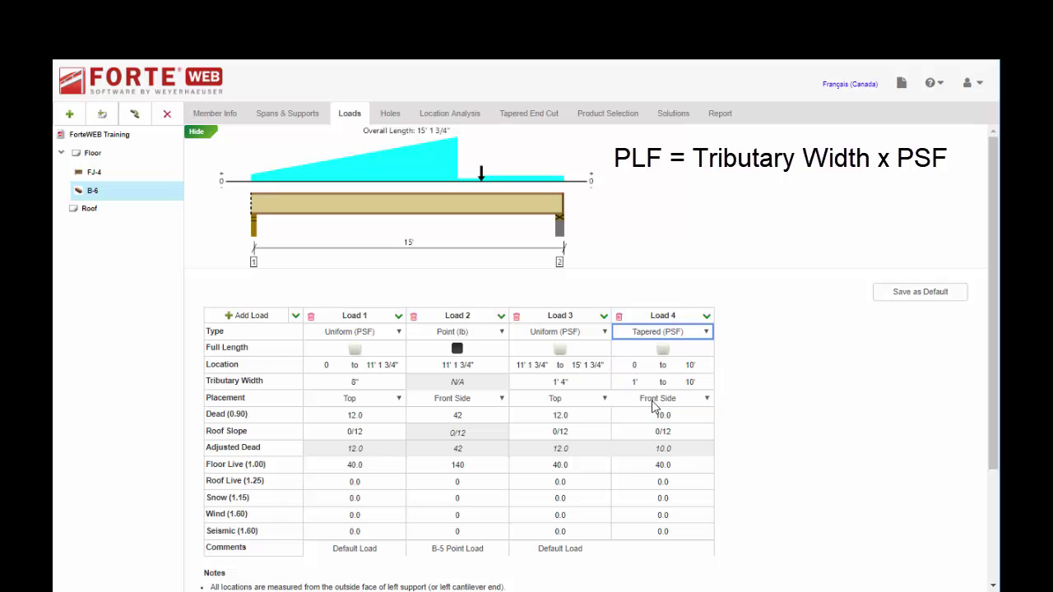
Delete the demonstration tapered Load 4 using its trash-can icon.
left_click(620, 319)
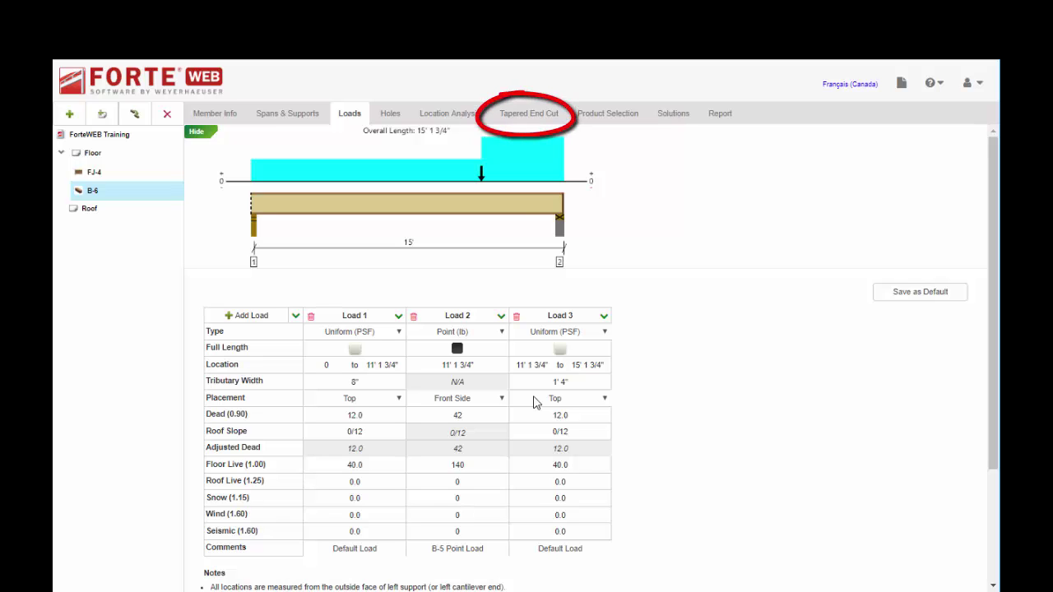
Switch to the Tapered End Cut tab for beam B-6.
left_click(536, 119)
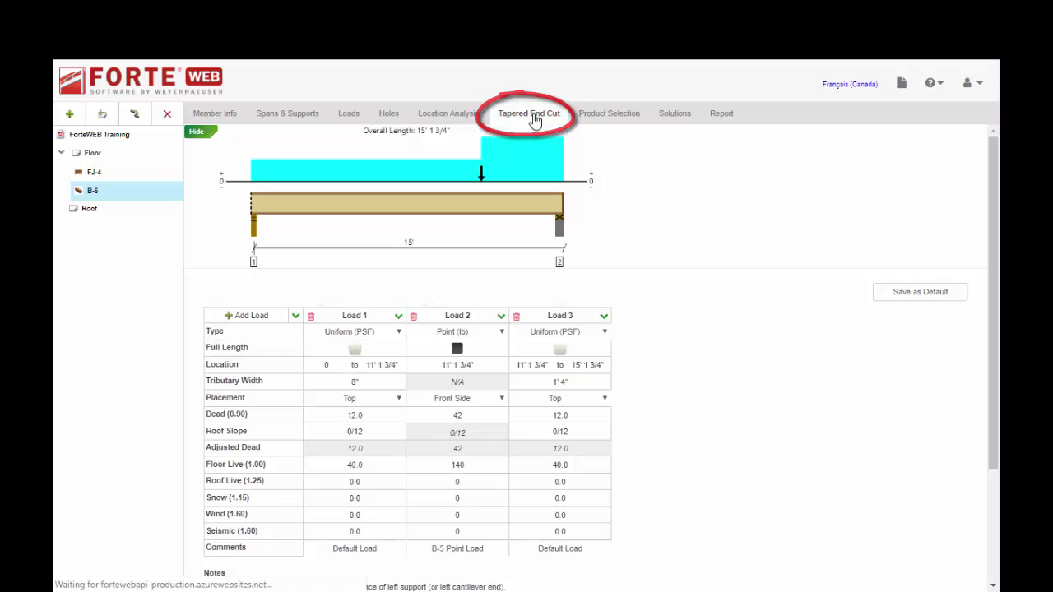